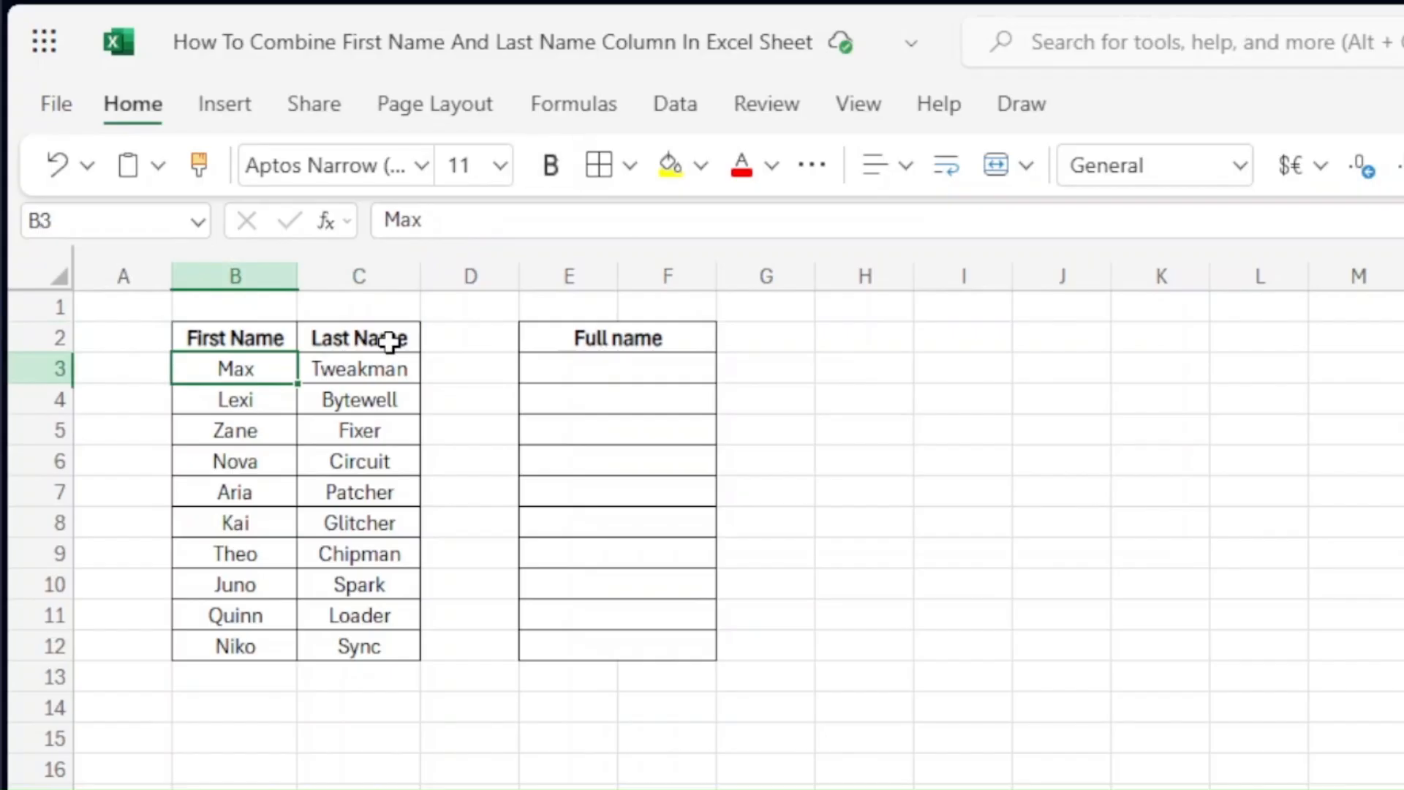
Examine the entries in the First Name and Last Name columns.
{"action": "key", "text": "Right"}
{"action": "key", "text": "Left"}
{"action": "key", "text": "shift+Right"}
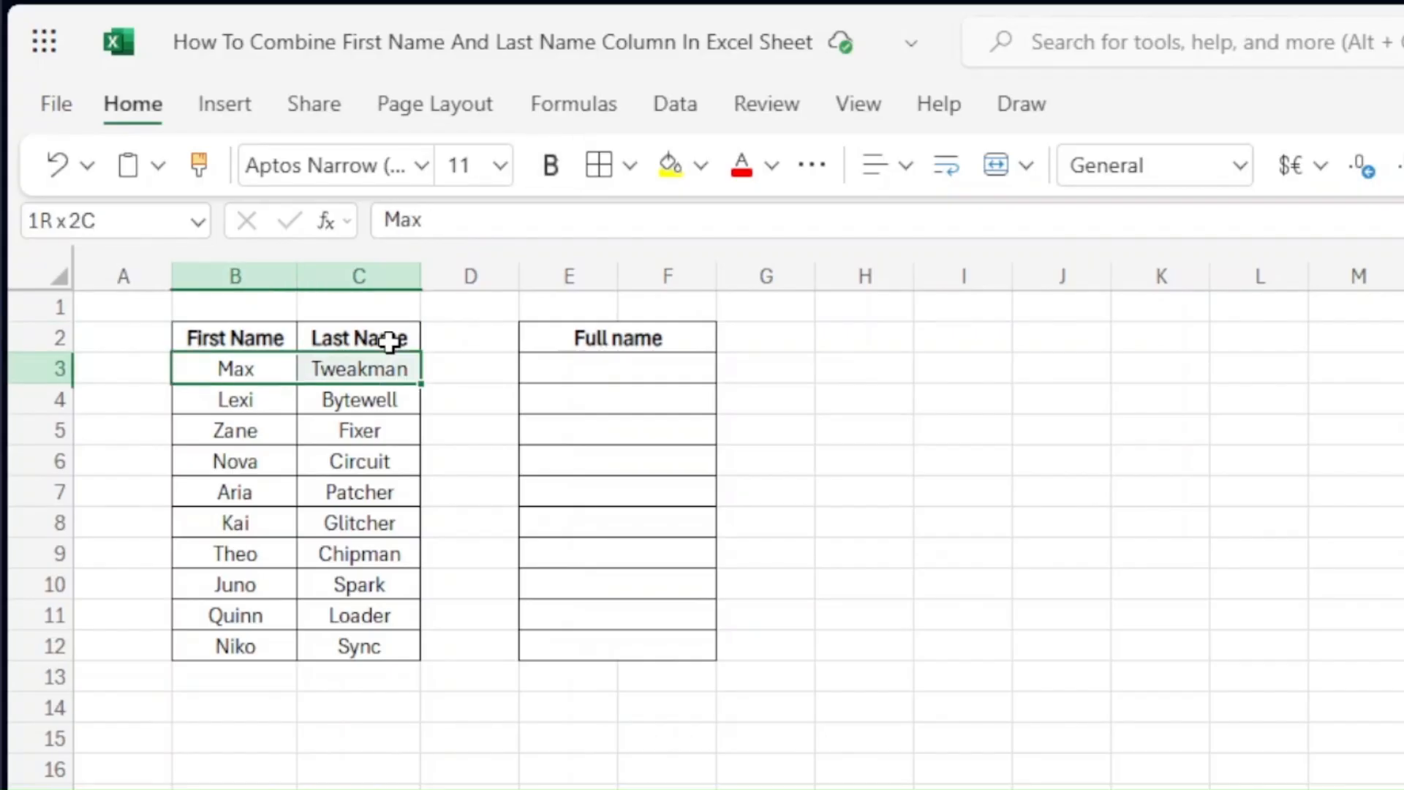
{"action": "key", "text": "shift+Down"}
{"action": "key", "text": "shift+Down"}
{"action": "key", "text": "shift+Down"}
{"action": "key", "text": "shift+Down"}
{"action": "key", "text": "shift+Down"}
{"action": "key", "text": "shift+Down"}
{"action": "key", "text": "shift+Down"}
{"action": "key", "text": "shift+Down"}
Try to merge the first entry's first and last name cells, B3:C3.
{"action": "key", "text": "shift+Up"}
{"action": "key", "text": "shift+Up"}
{"action": "key", "text": "shift+Up"}
{"action": "key", "text": "shift+Up"}
{"action": "key", "text": "shift+Up"}
{"action": "key", "text": "shift+Up"}
{"action": "key", "text": "shift+Up"}
{"action": "key", "text": "shift+Up"}
{"action": "left_click", "coordinate": [997, 169]}
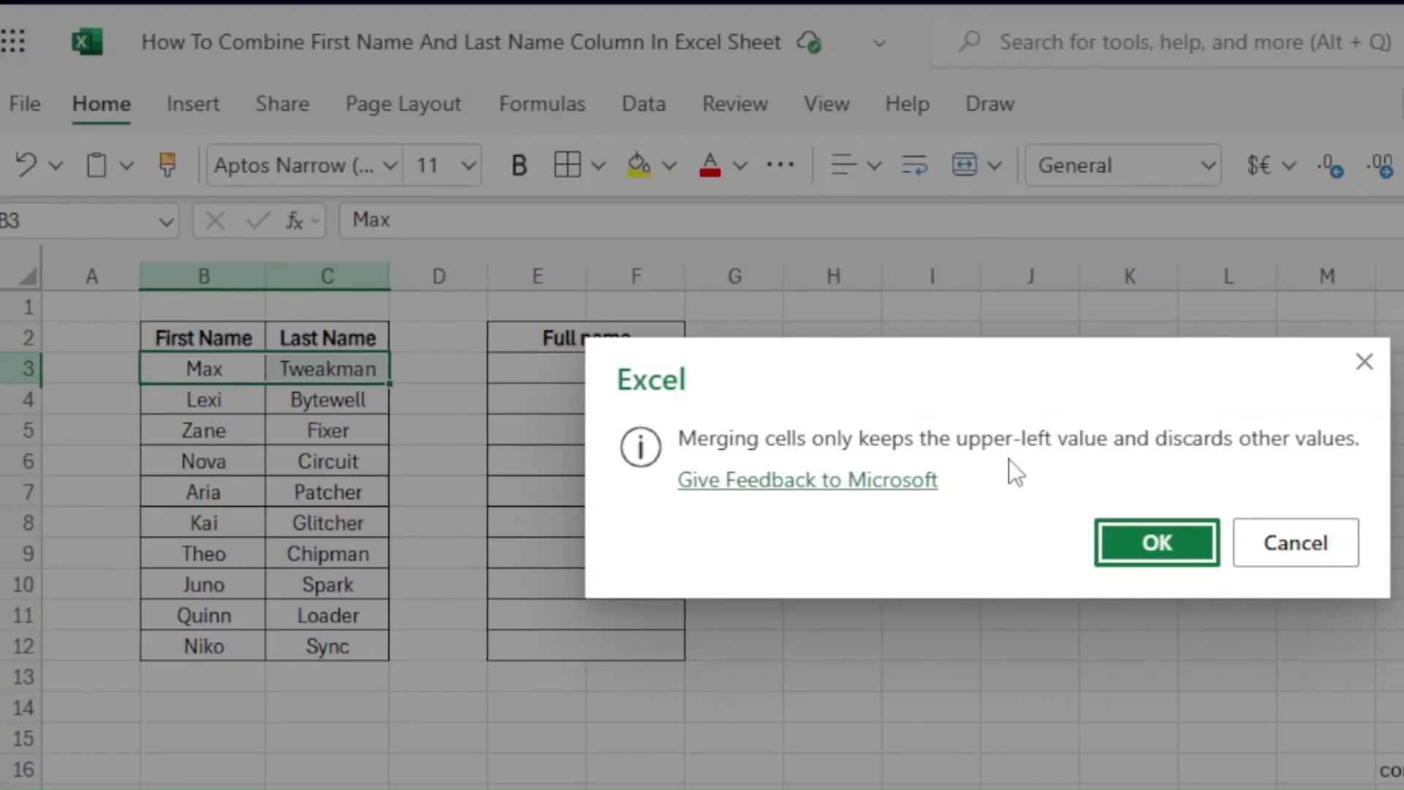
{"action": "left_click", "coordinate": [1272, 530]}
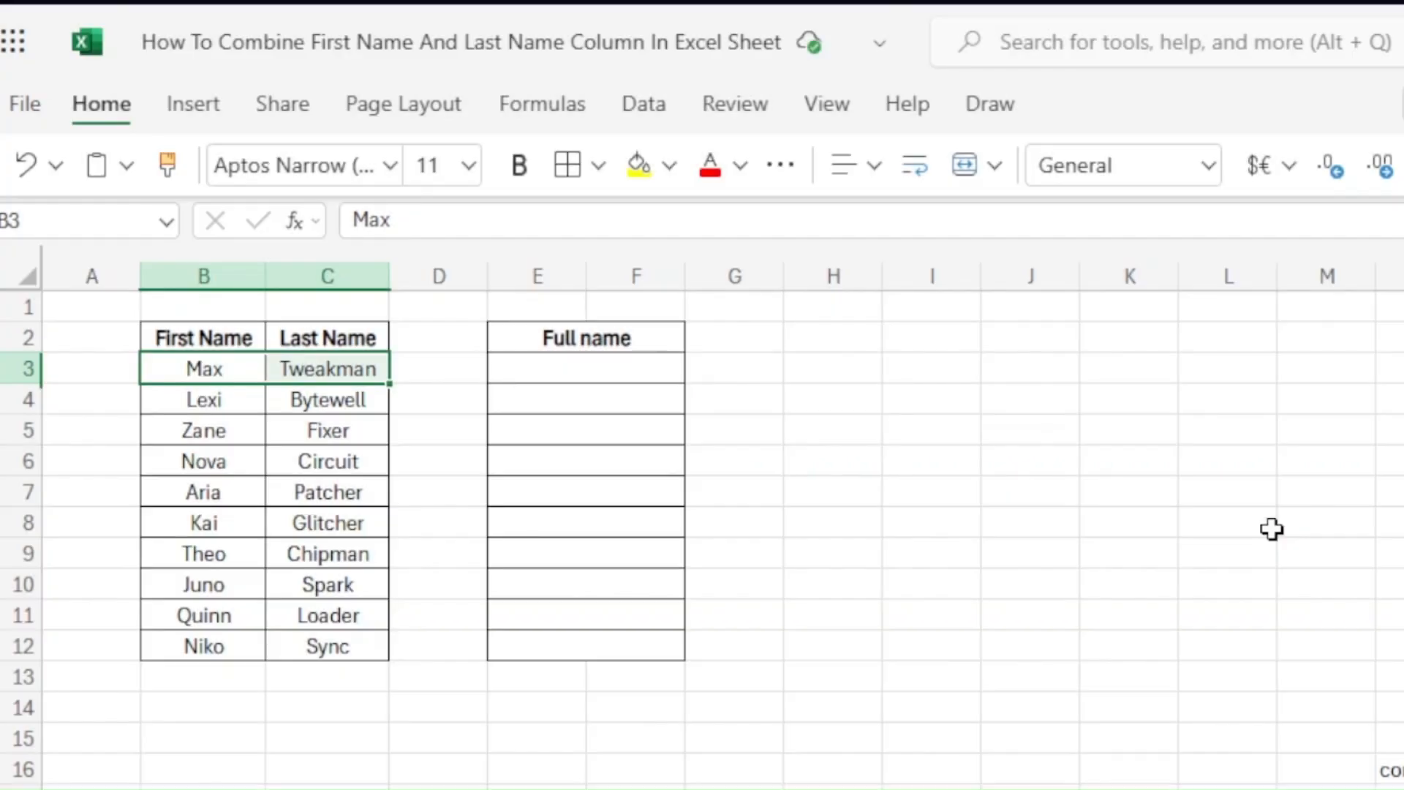
{"action": "key", "text": "Left"}
{"action": "key", "text": "Right"}
{"action": "key", "text": "Right"}
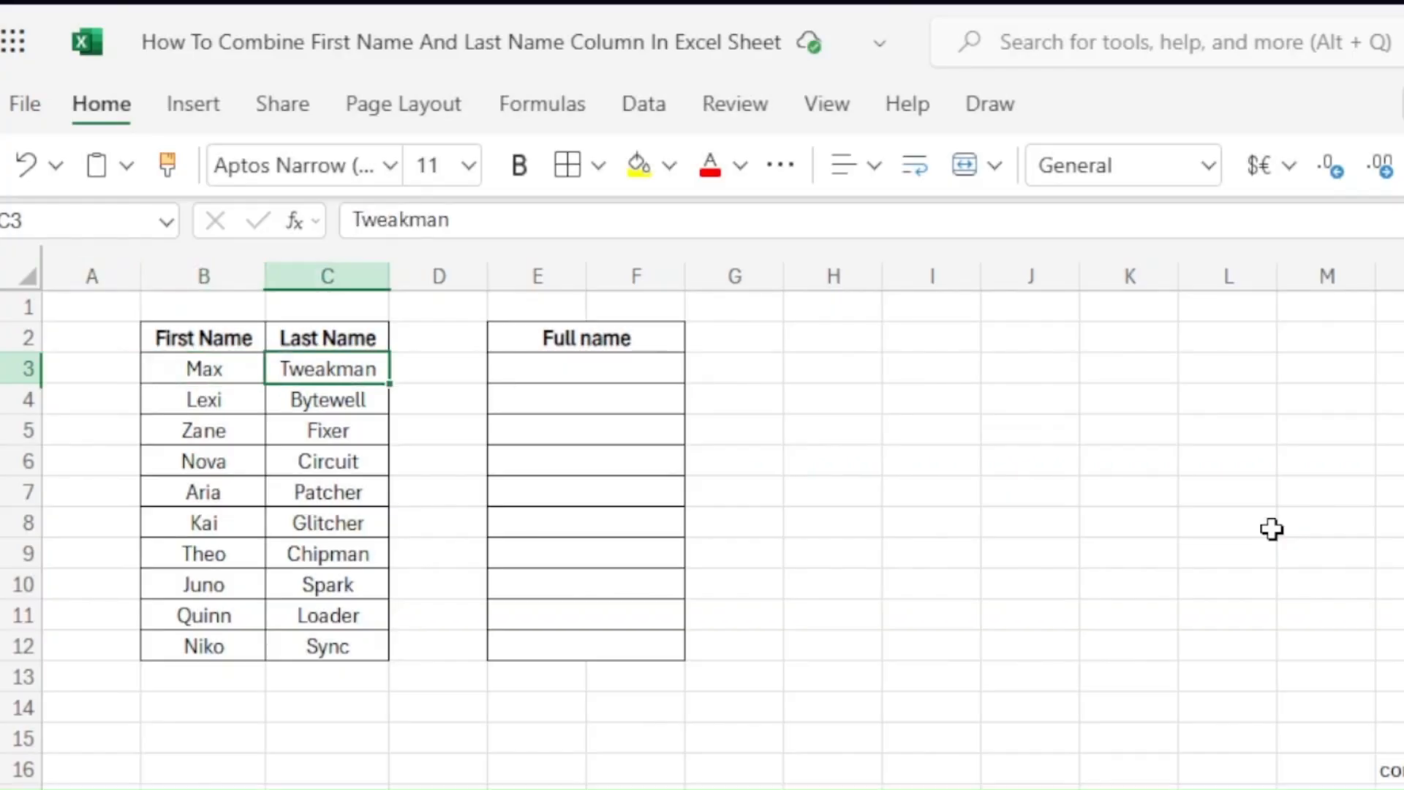
{"action": "key", "text": "Right"}
{"action": "key", "text": "Right"}
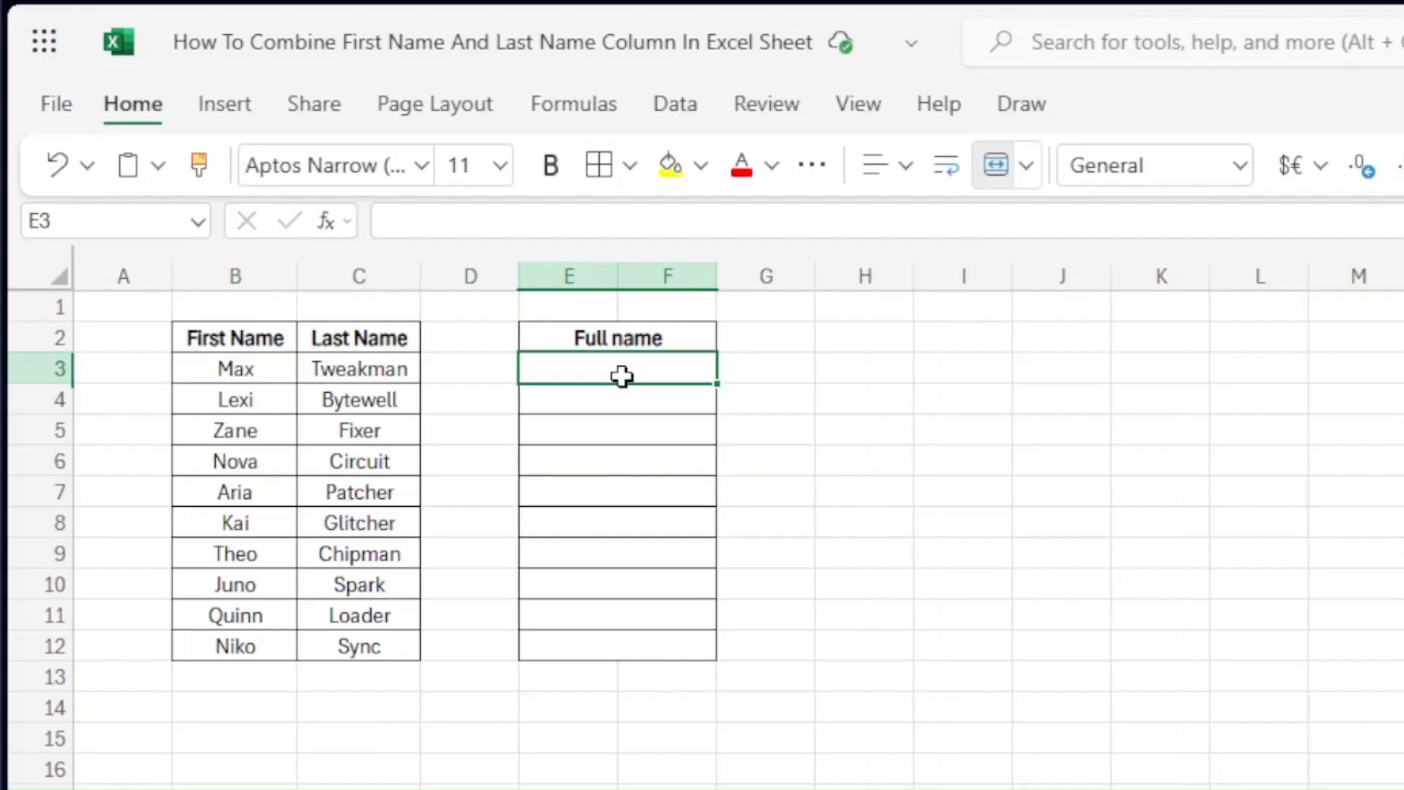
{"action": "left_click_drag", "start_coordinate": [268, 362], "coordinate": [322, 363]}
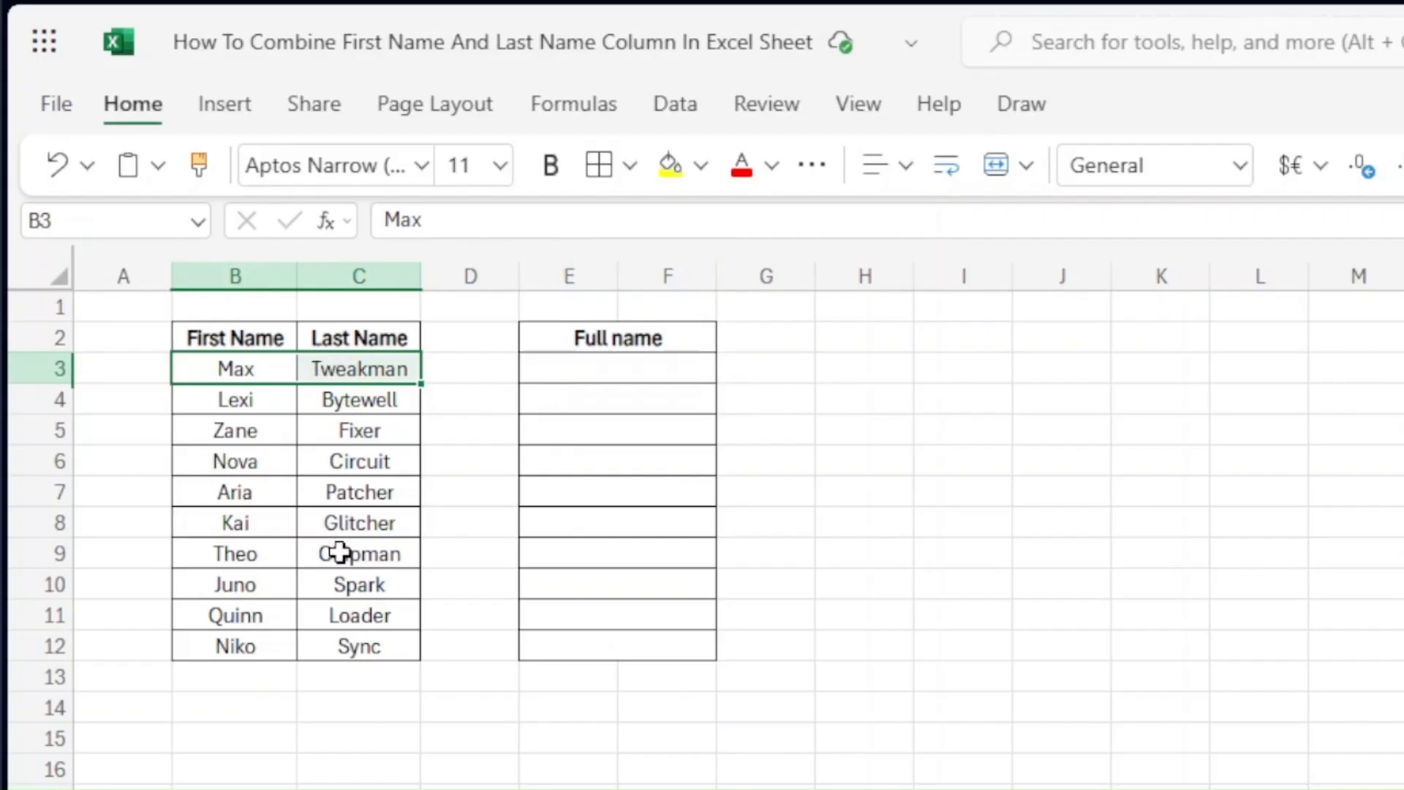
{"action": "left_click", "coordinate": [666, 373]}
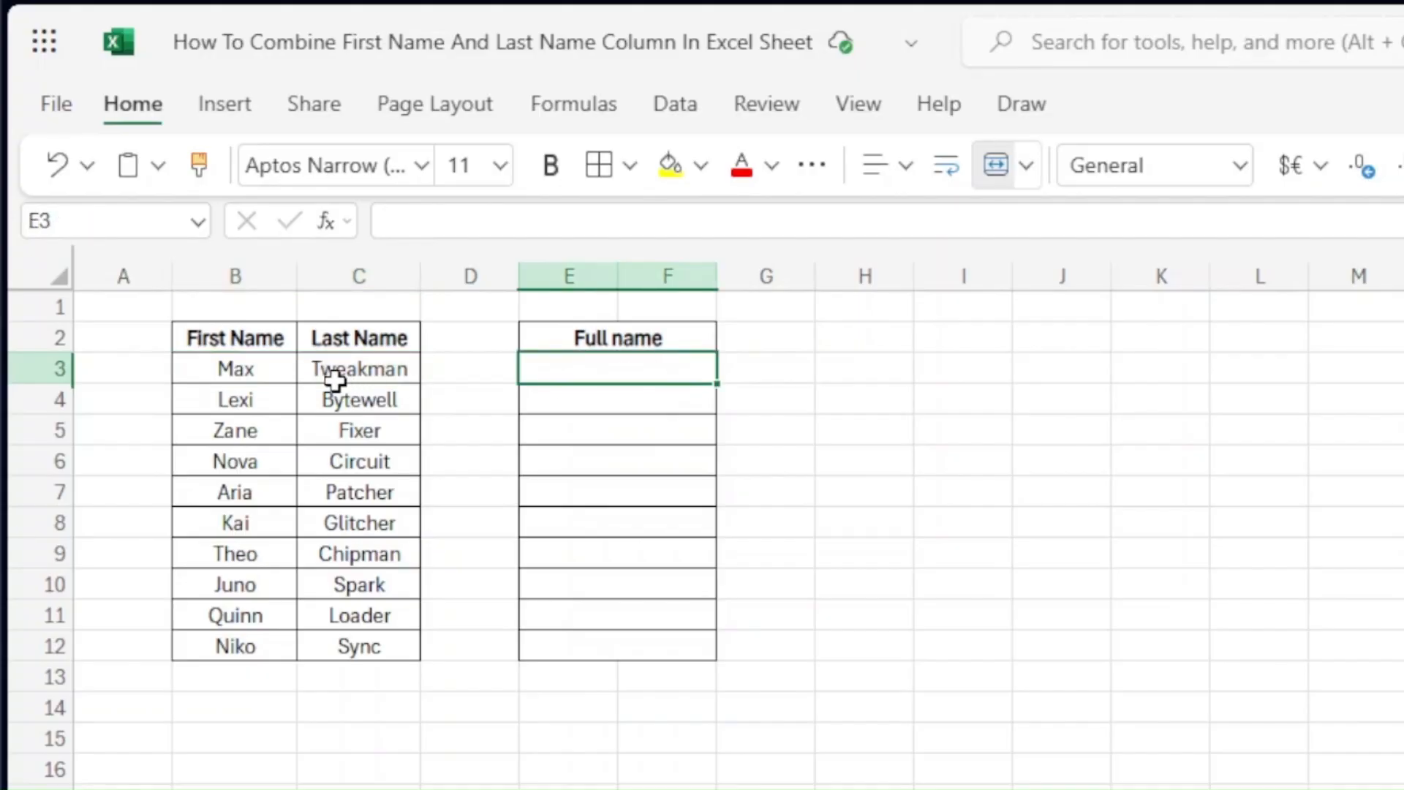
{"action": "left_click", "coordinate": [281, 376]}
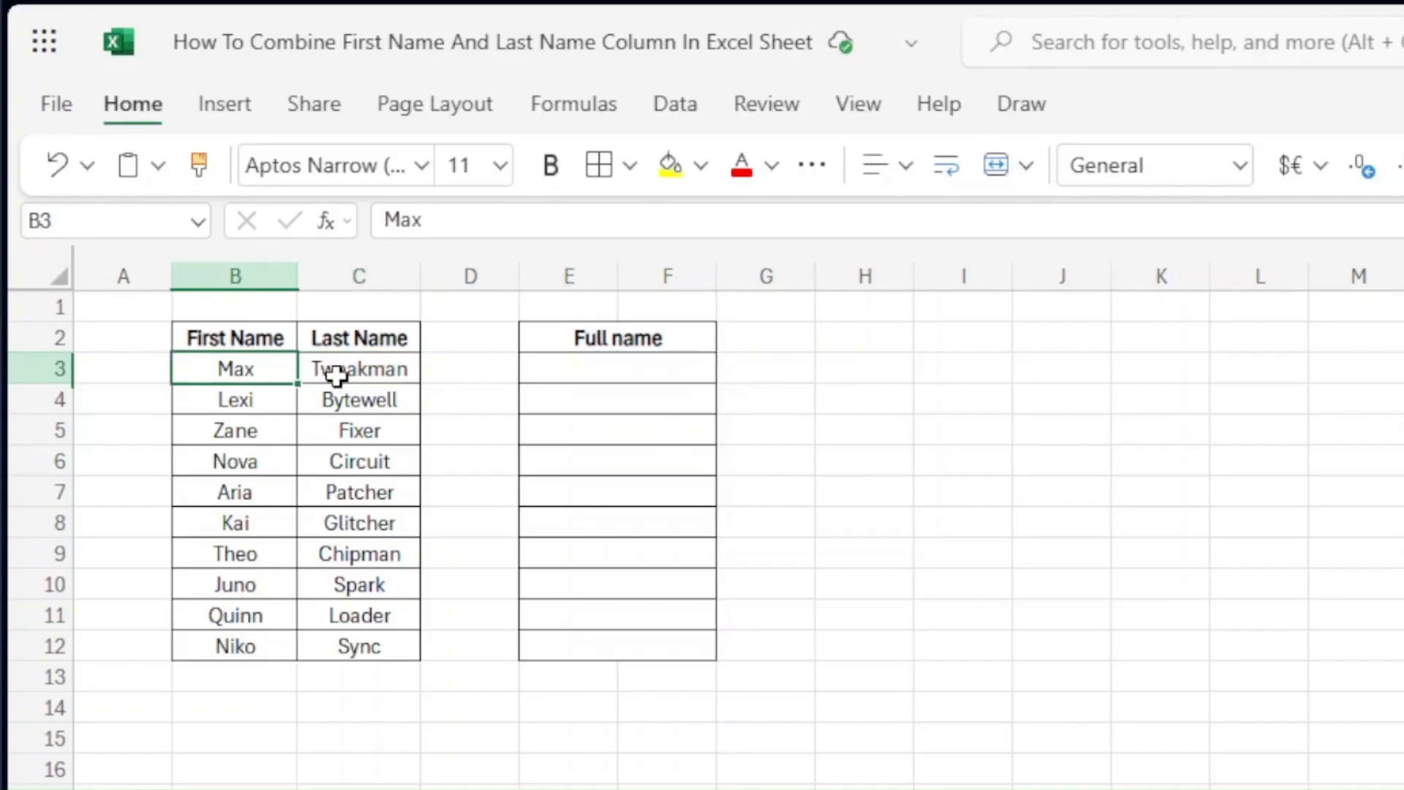
Enter =CONCATENATE(B3," ",C3) in E3 under Full name and fill it down through row 12.
{"action": "left_click", "coordinate": [637, 371]}
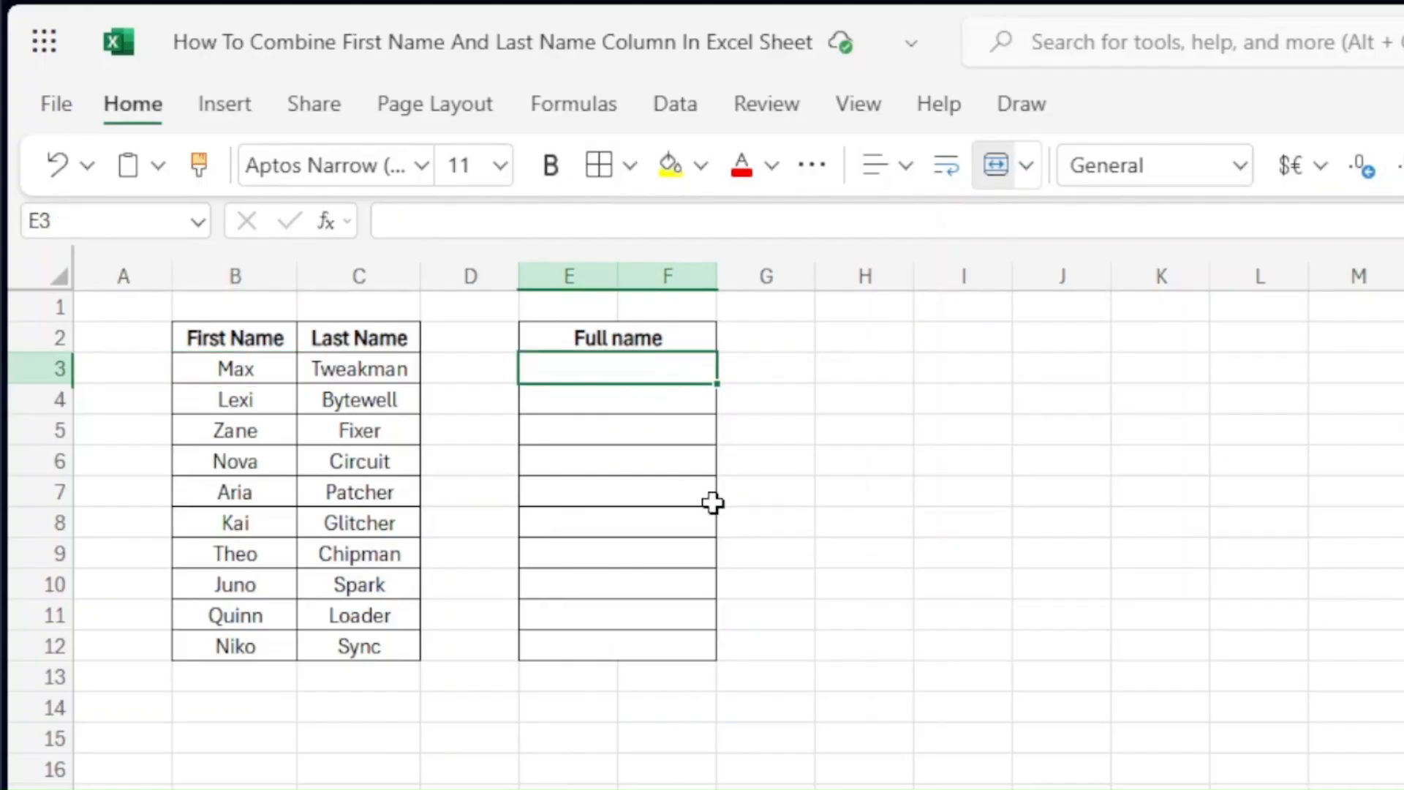
{"action": "type", "text": "="}
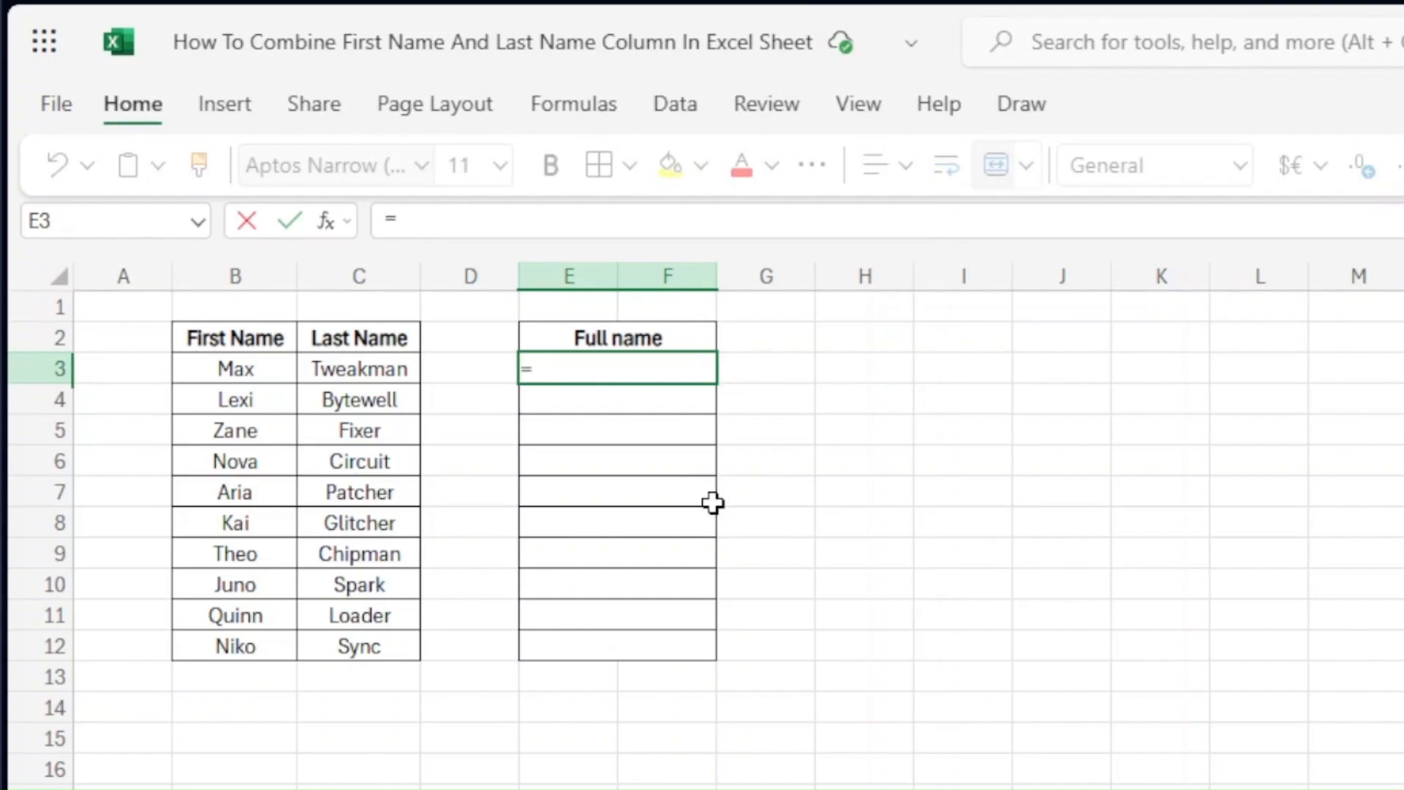
{"action": "type", "text": "conca"}
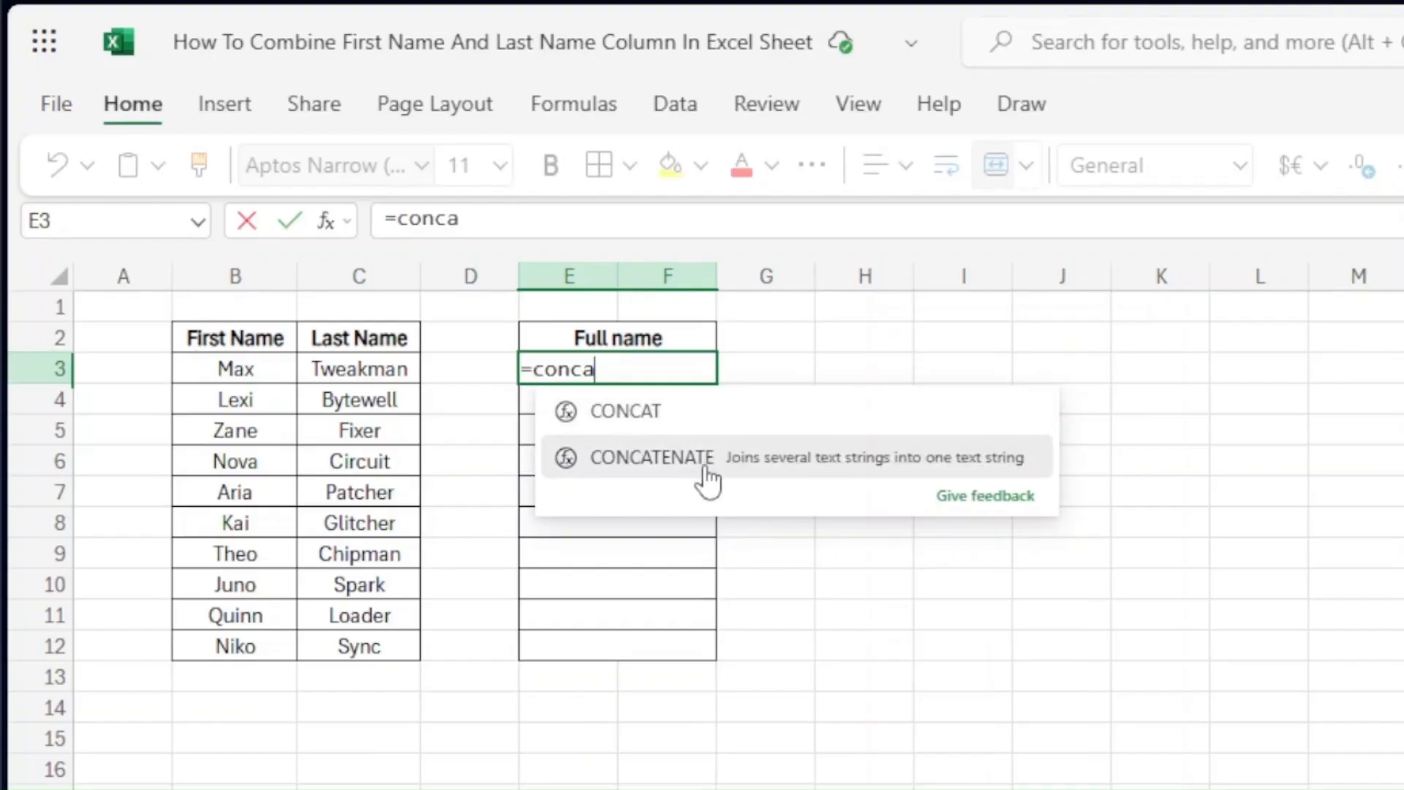
{"action": "left_click", "coordinate": [671, 456]}
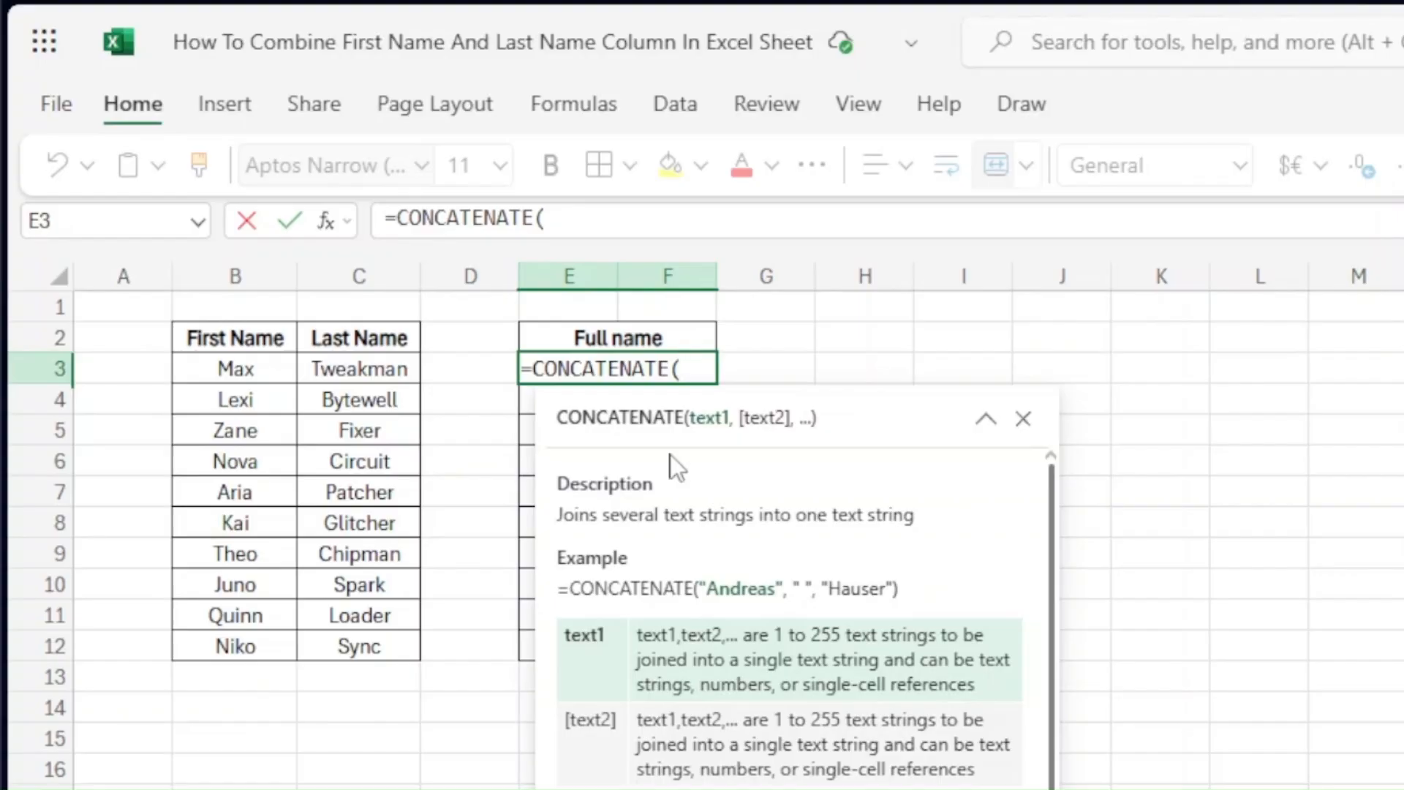
{"action": "left_click", "coordinate": [252, 374]}
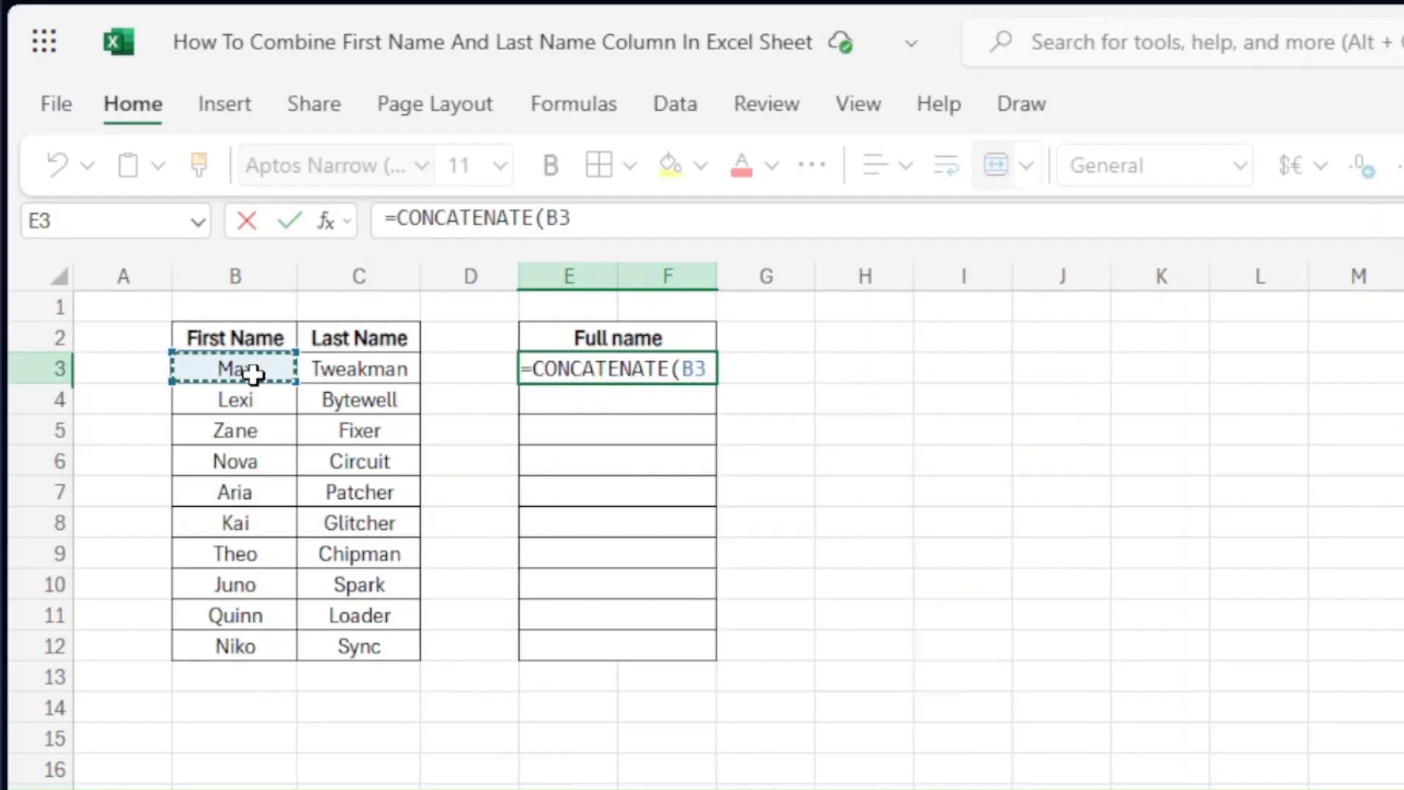
{"action": "type", "text": ","}
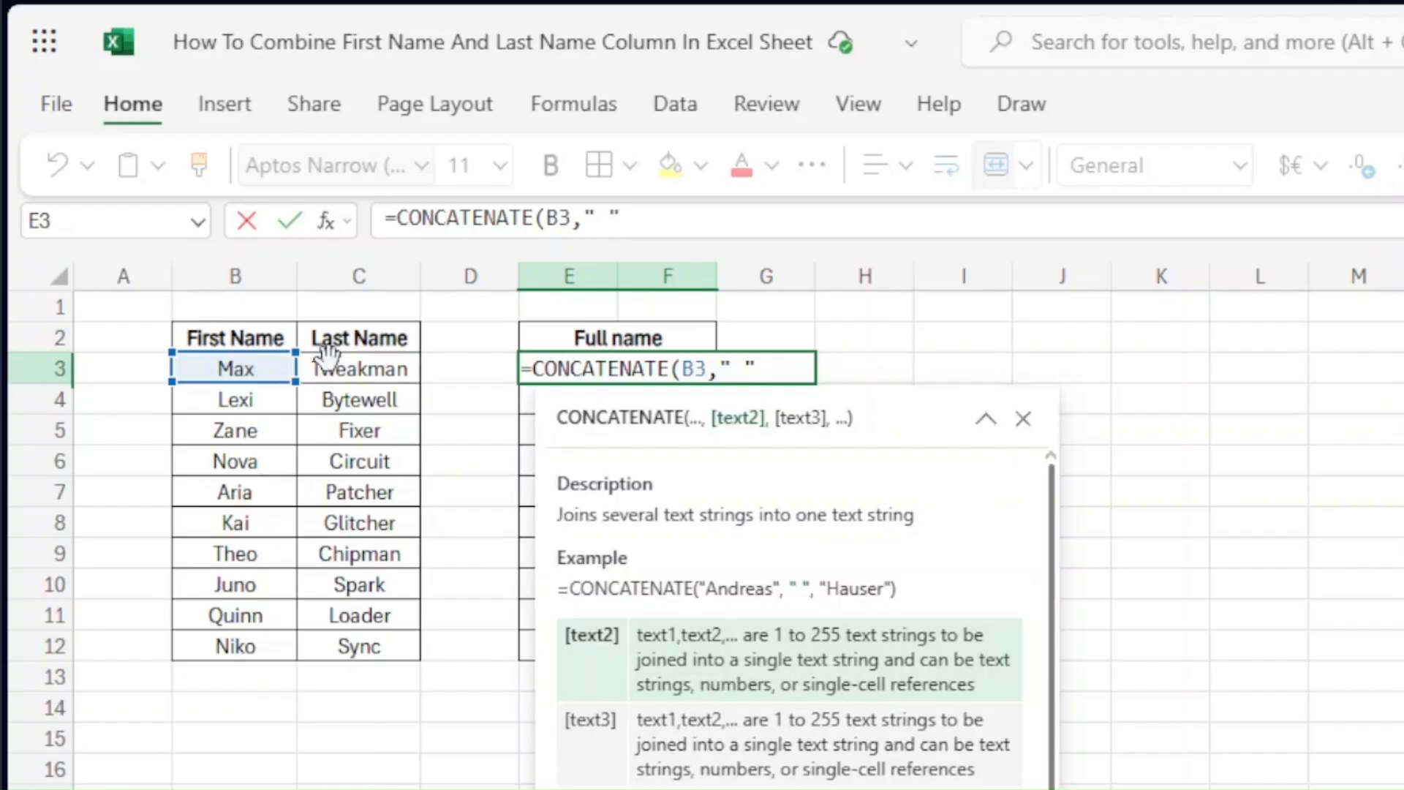
{"action": "type", "text": ","}
{"action": "left_click", "coordinate": [379, 366]}
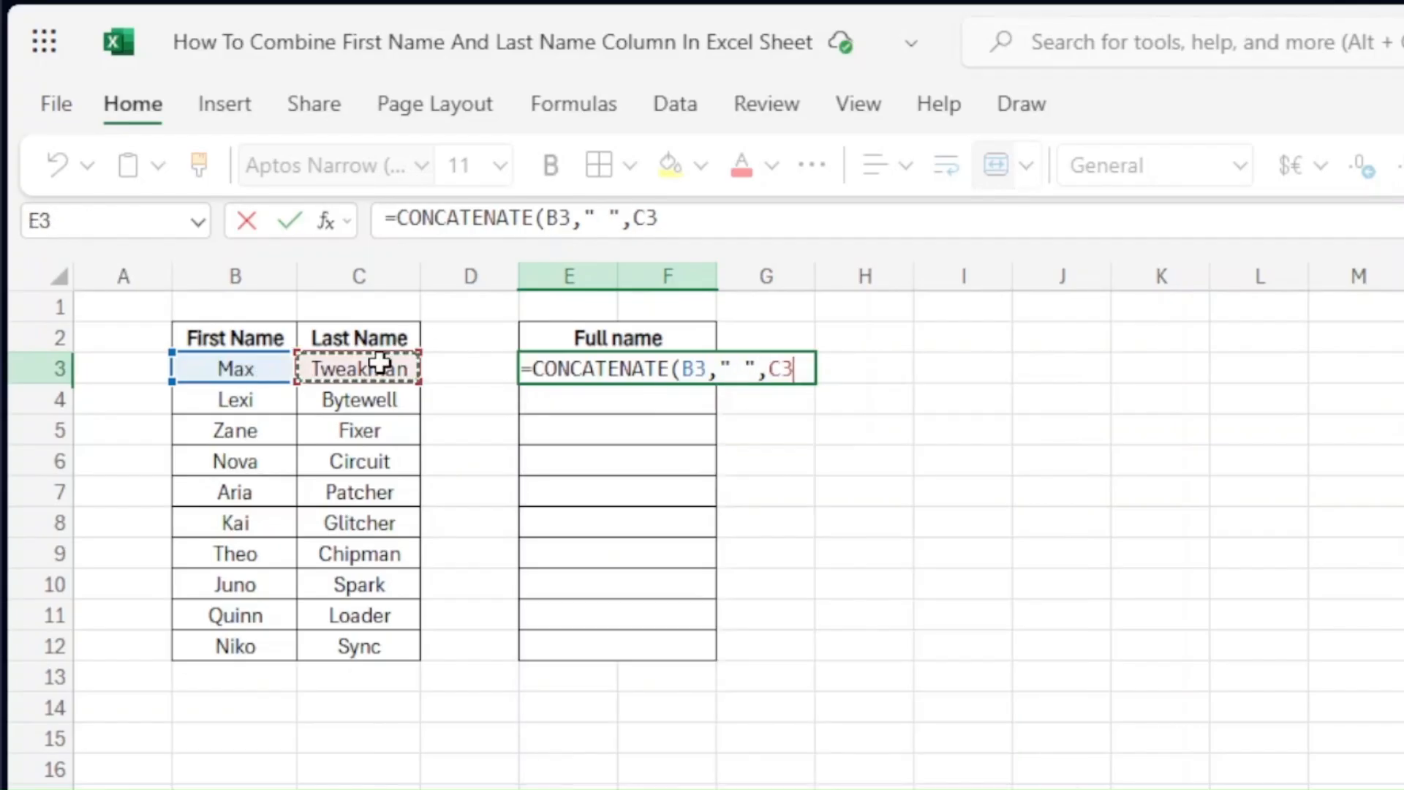
{"action": "type", "text": ")"}
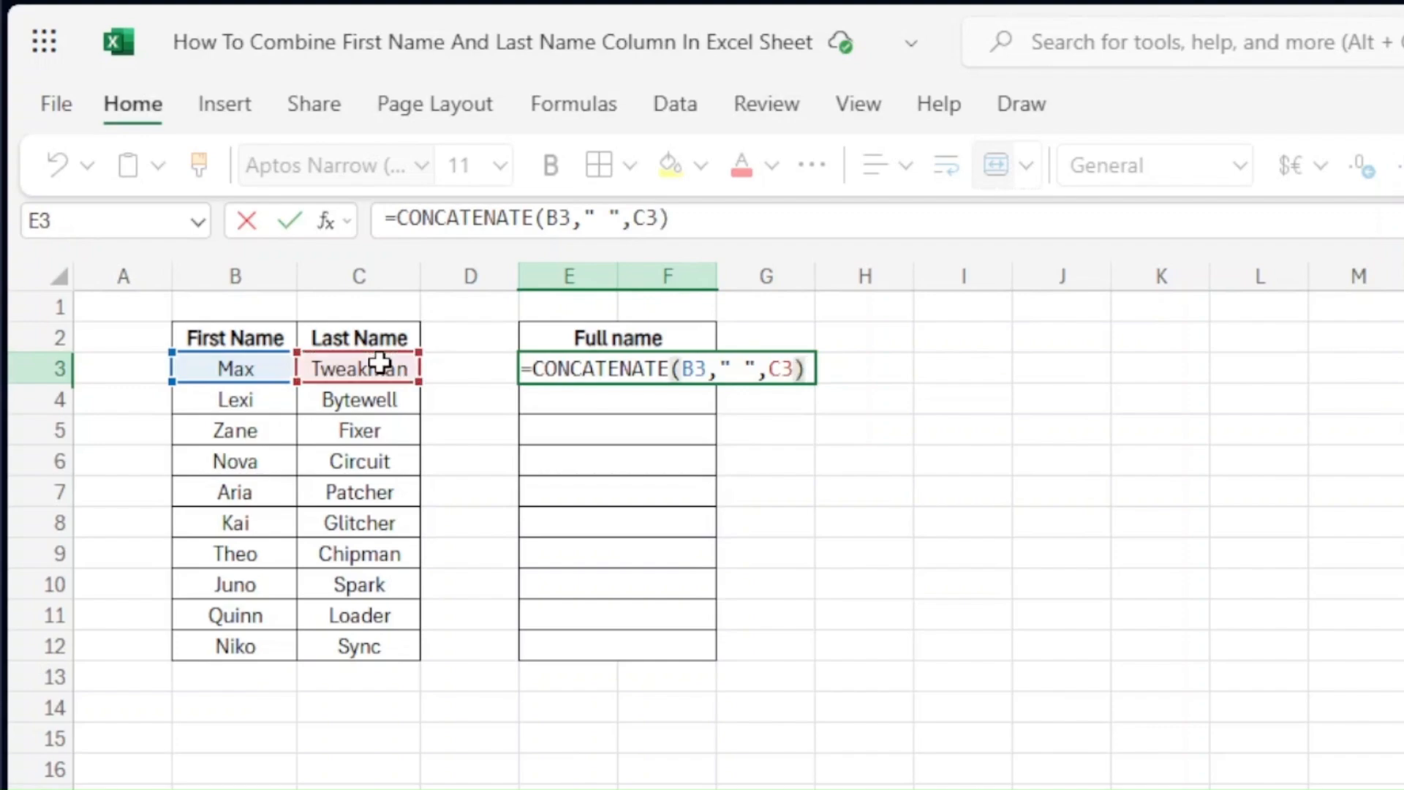
{"action": "key", "text": "Return"}
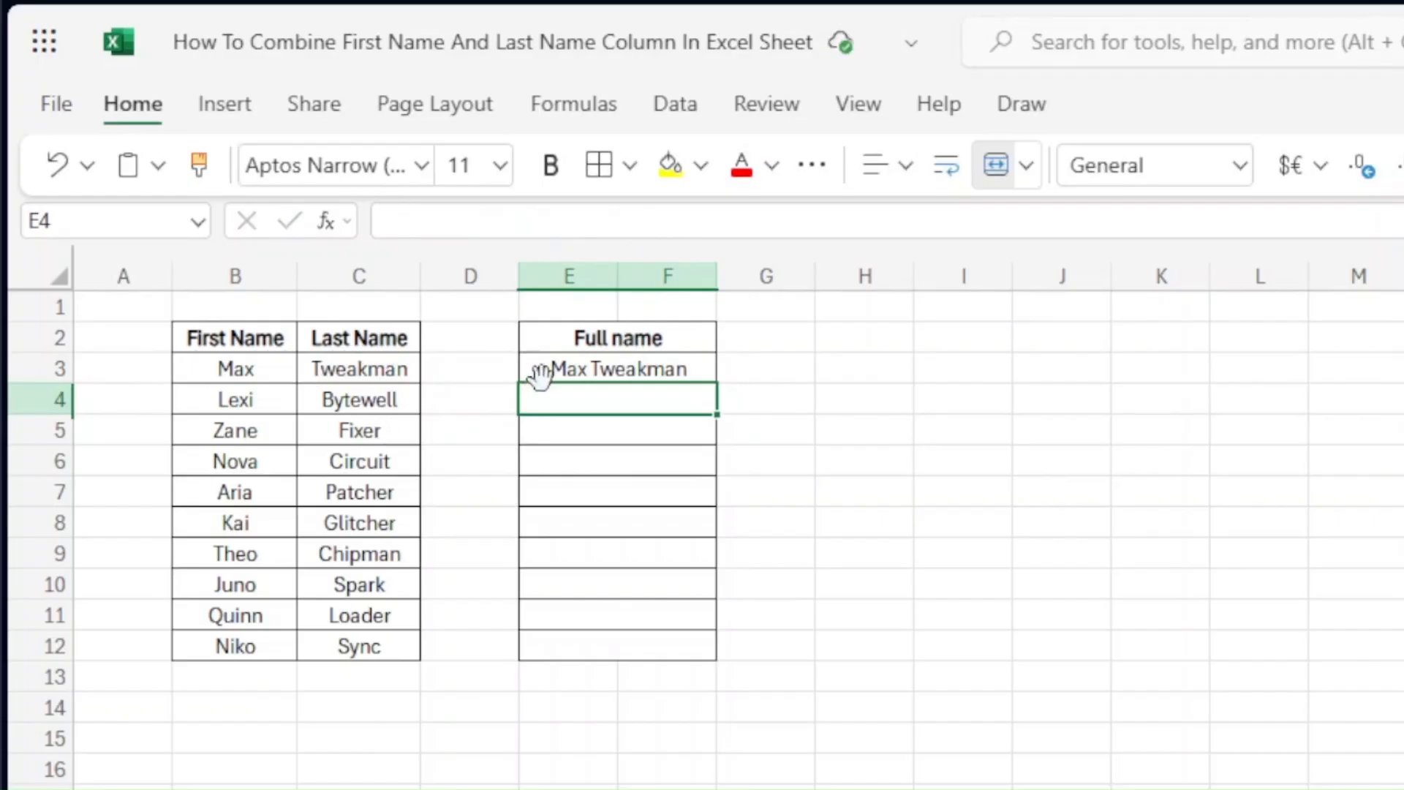
{"action": "left_click", "coordinate": [688, 370]}
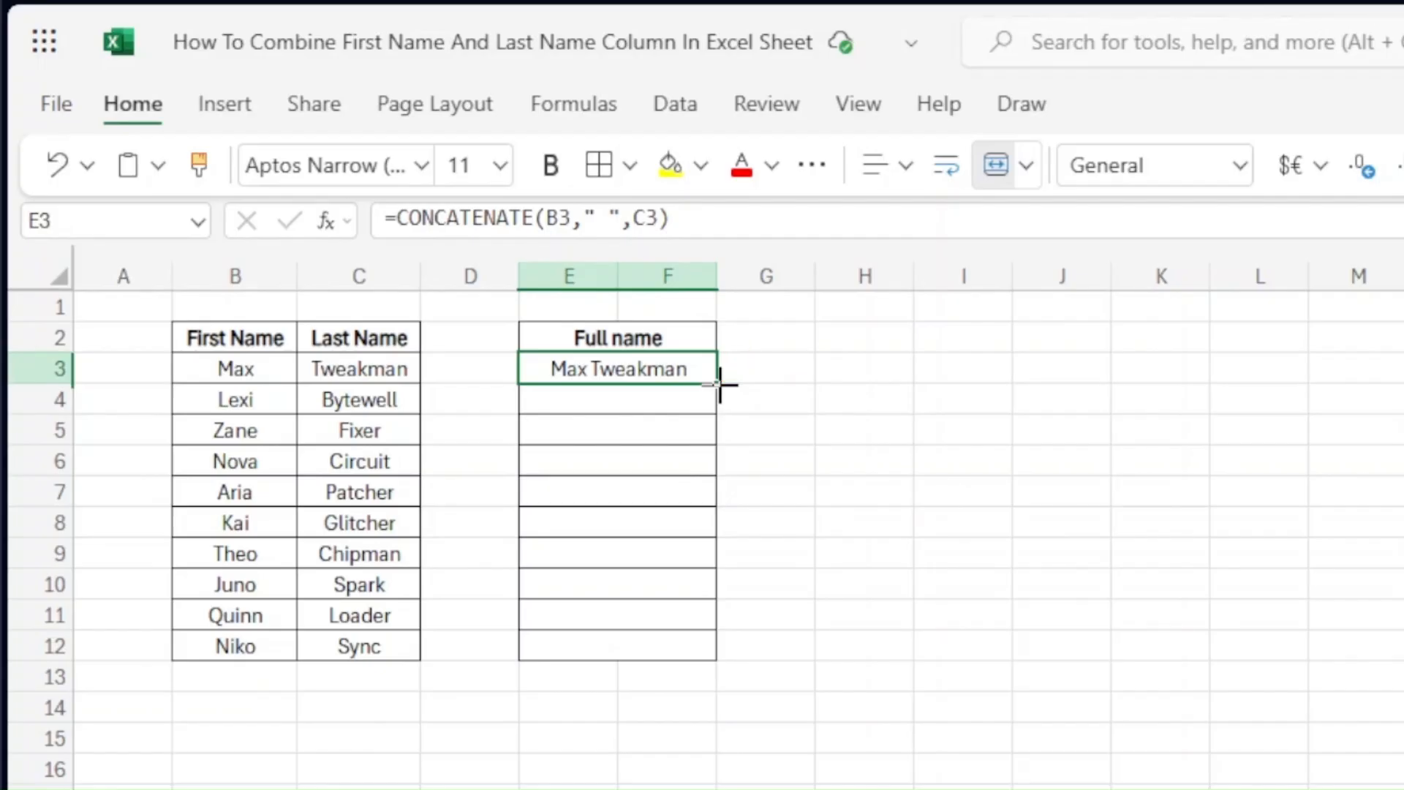
{"action": "left_click_drag", "start_coordinate": [720, 383], "coordinate": [727, 634]}
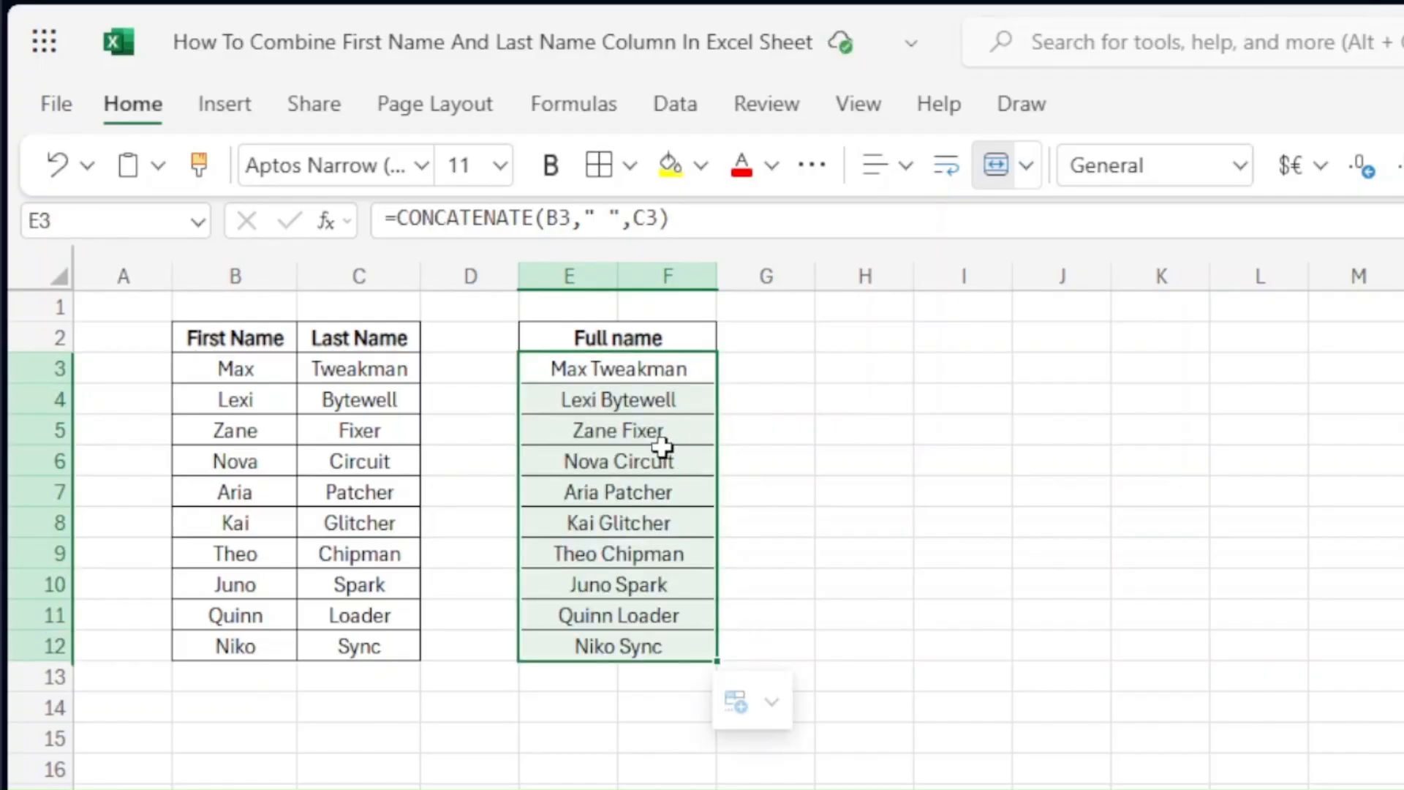
Replace the formula in E3 with =B3&" "&C3 to join the names with ampersands.
{"action": "left_click", "coordinate": [671, 369]}
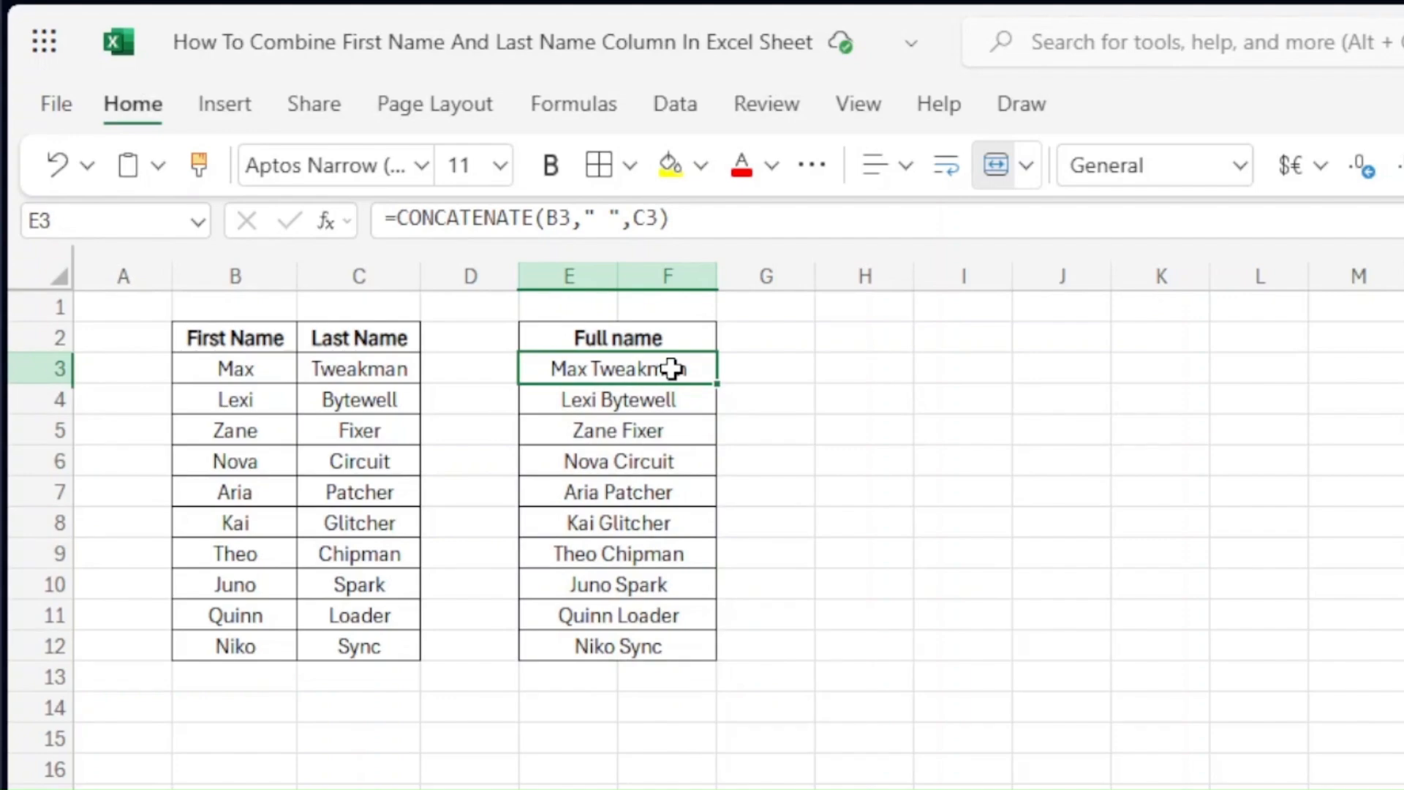
{"action": "type", "text": "="}
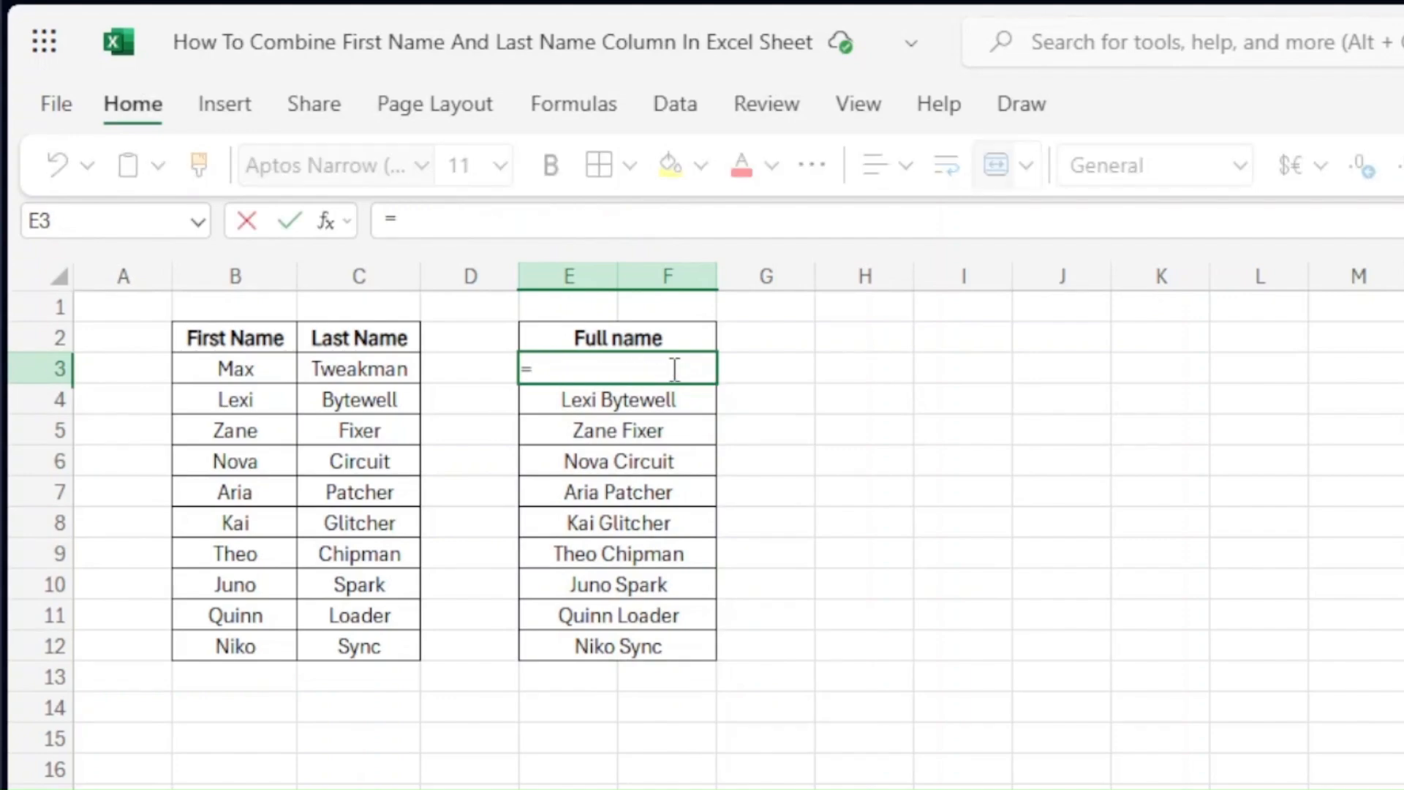
{"action": "left_click", "coordinate": [259, 372]}
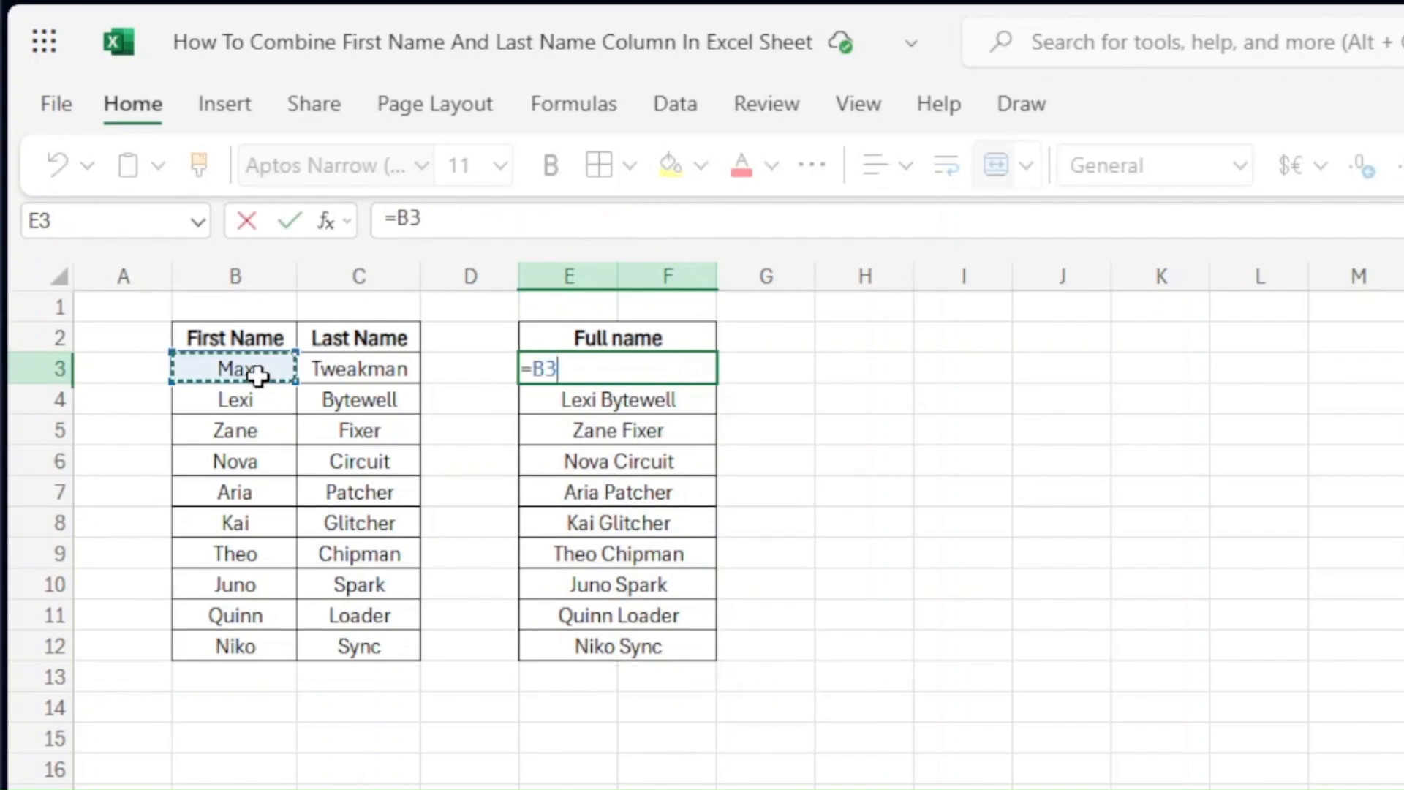
{"action": "type", "text": "&"}
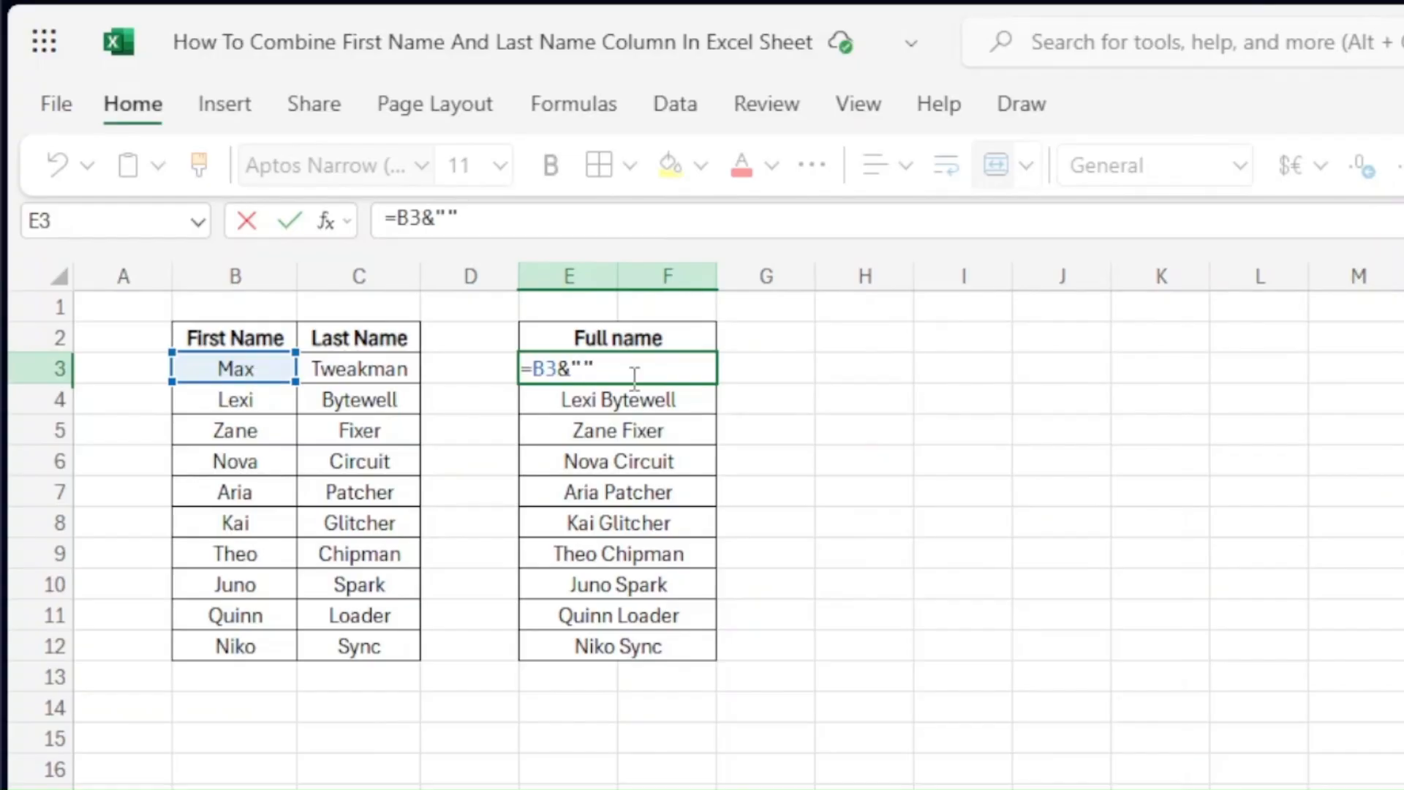
{"action": "key", "text": "Right"}
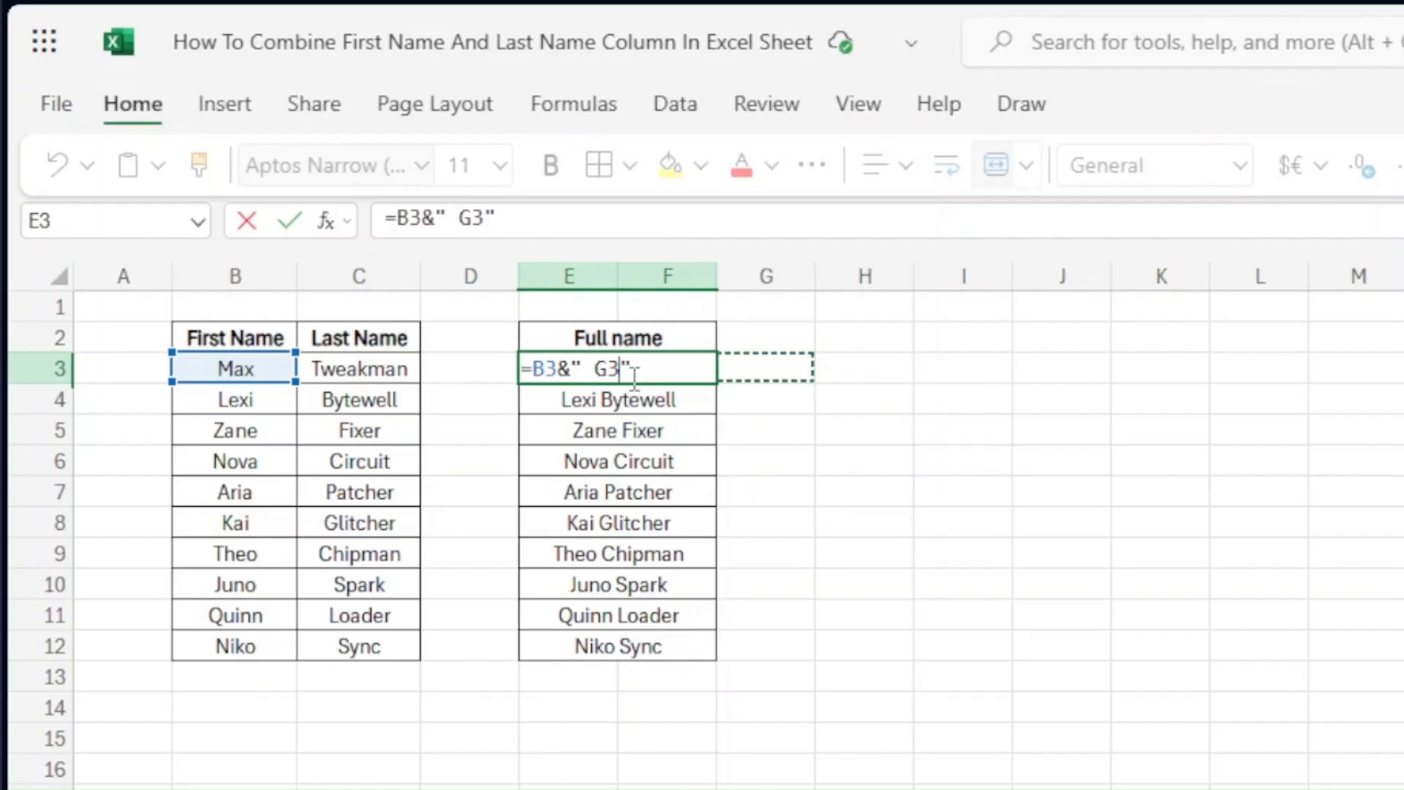
{"action": "key", "text": "BackSpace"}
{"action": "key", "text": "BackSpace"}
{"action": "left_click", "coordinate": [634, 377]}
{"action": "type", "text": "&"}
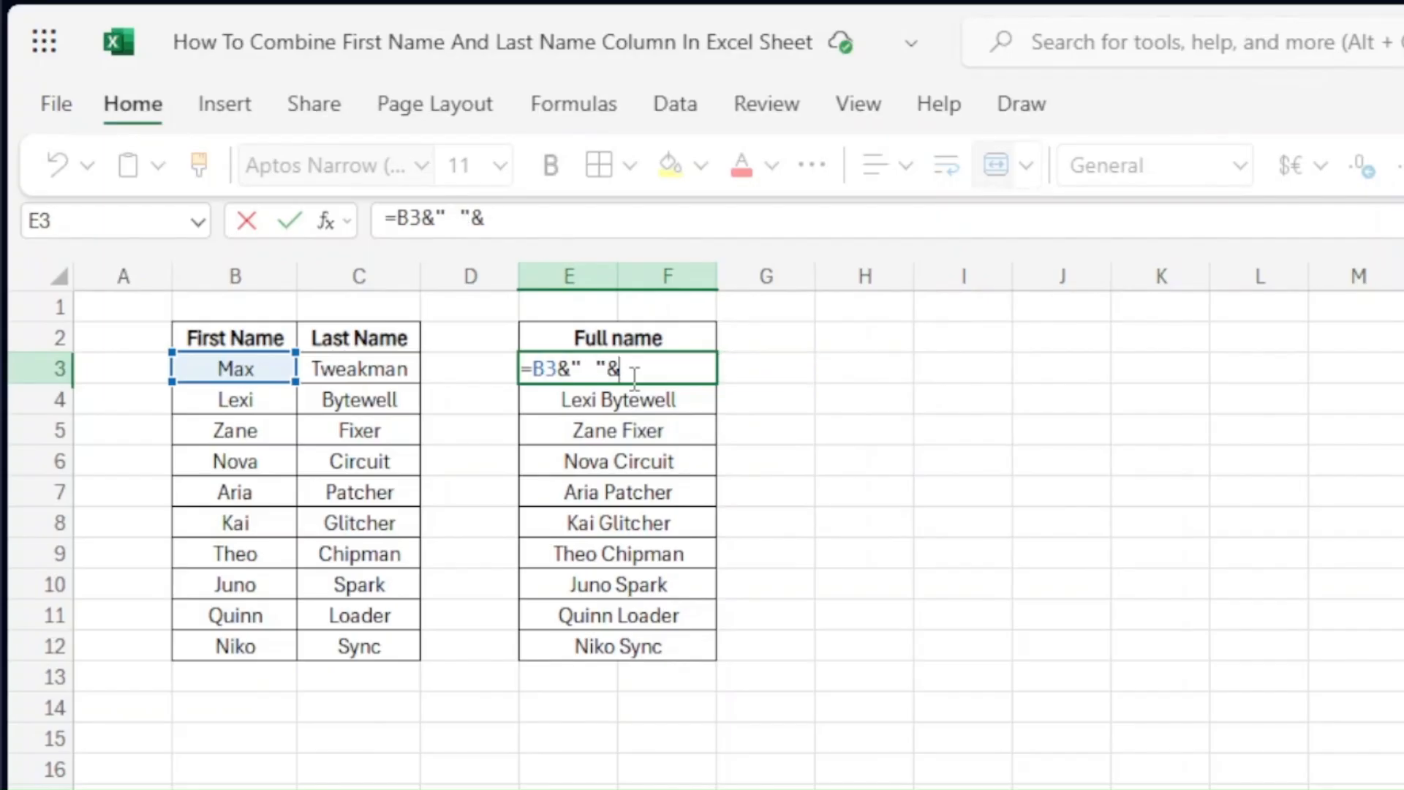
{"action": "left_click", "coordinate": [379, 372]}
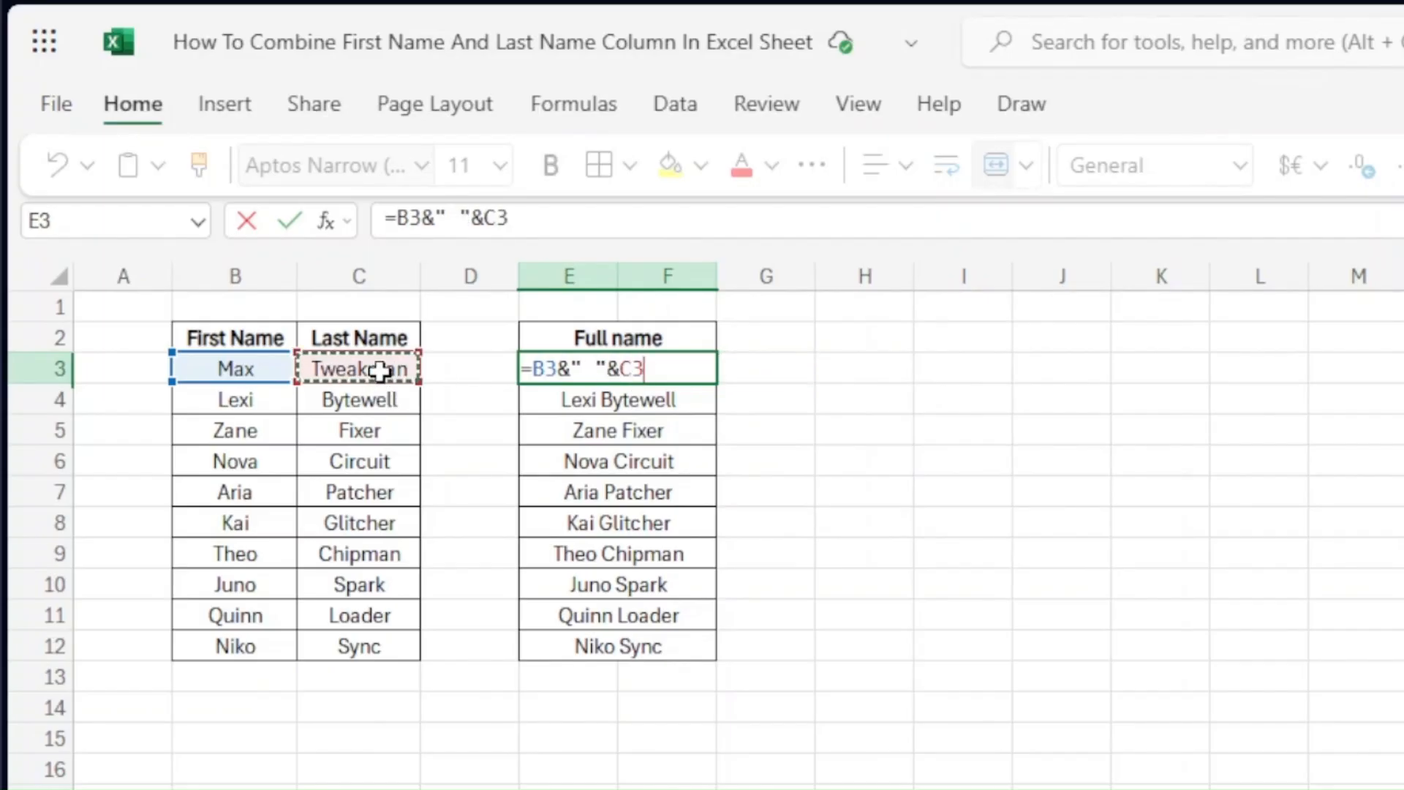
{"action": "key", "text": "Return"}
Fill the ampersand formula from E3 down through E6 and check the formulas in E3 and E4.
{"action": "left_click", "coordinate": [695, 368]}
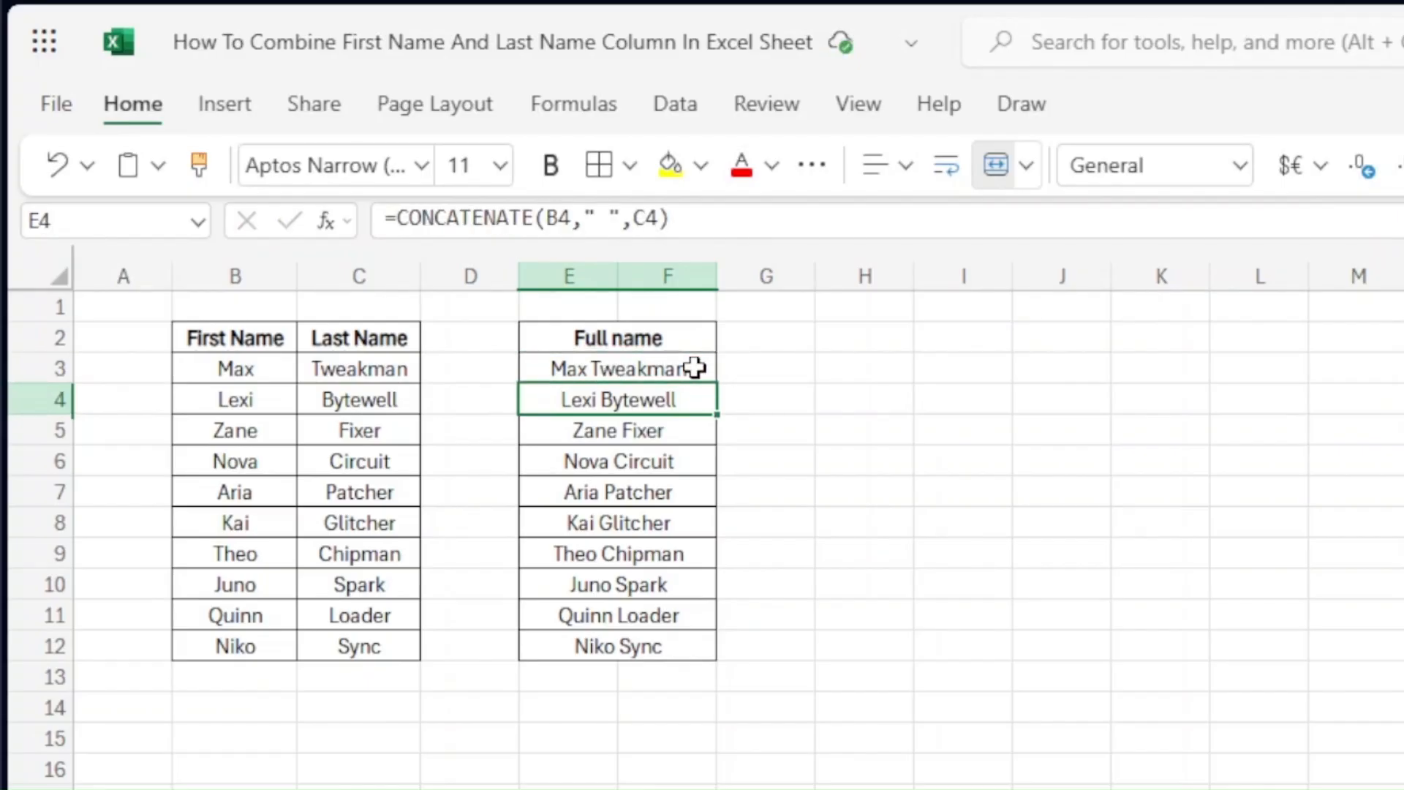
{"action": "left_click", "coordinate": [695, 368]}
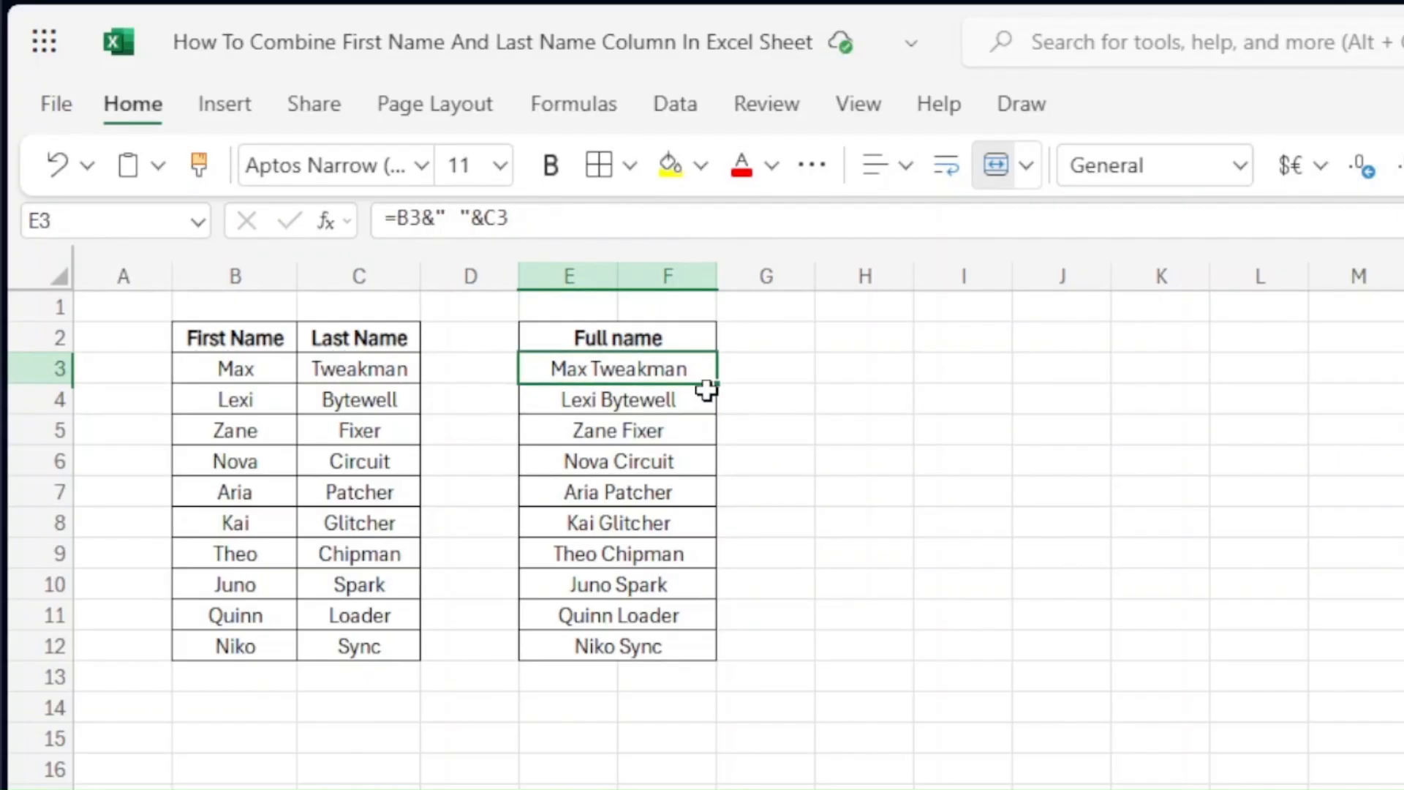
{"action": "left_click_drag", "start_coordinate": [716, 383], "coordinate": [708, 458]}
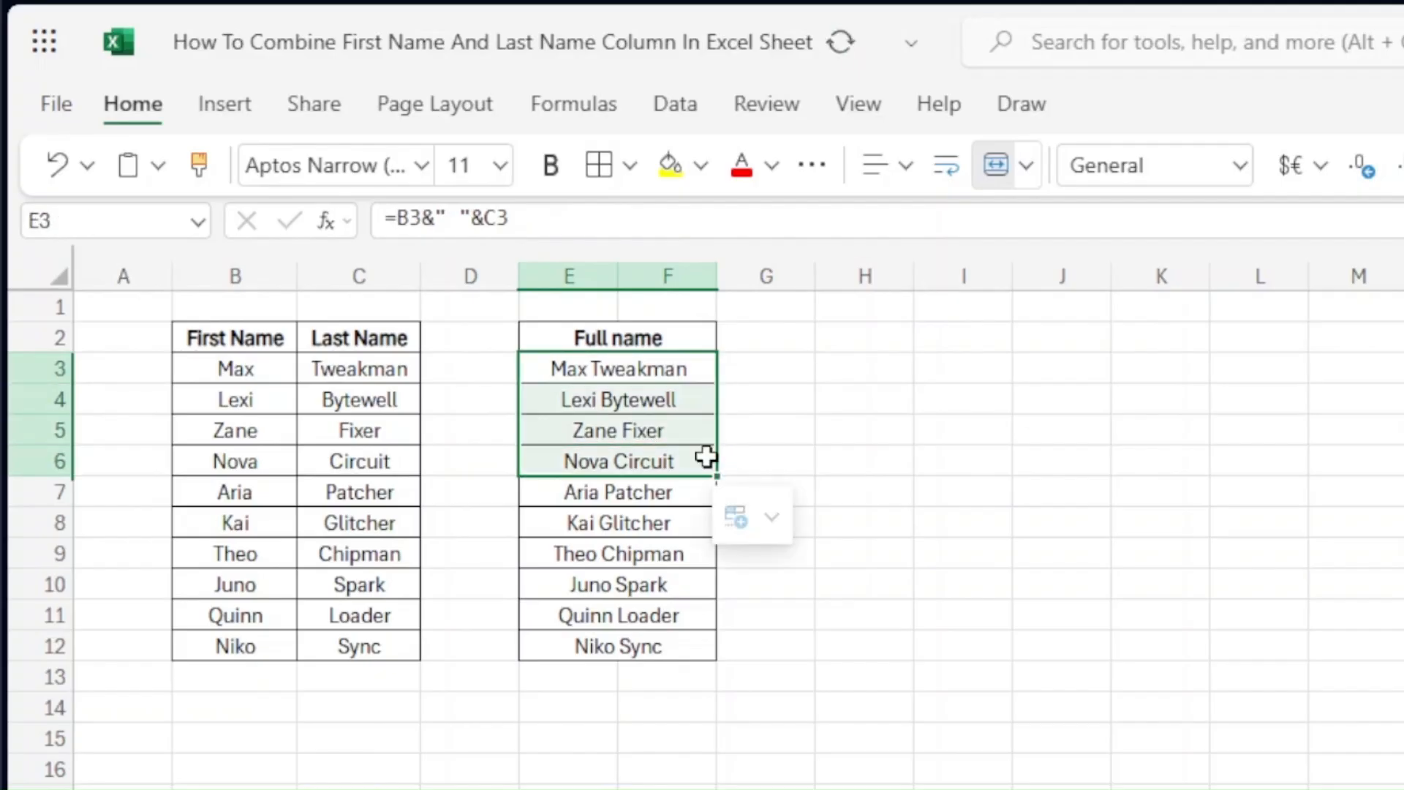
{"action": "left_click", "coordinate": [649, 373]}
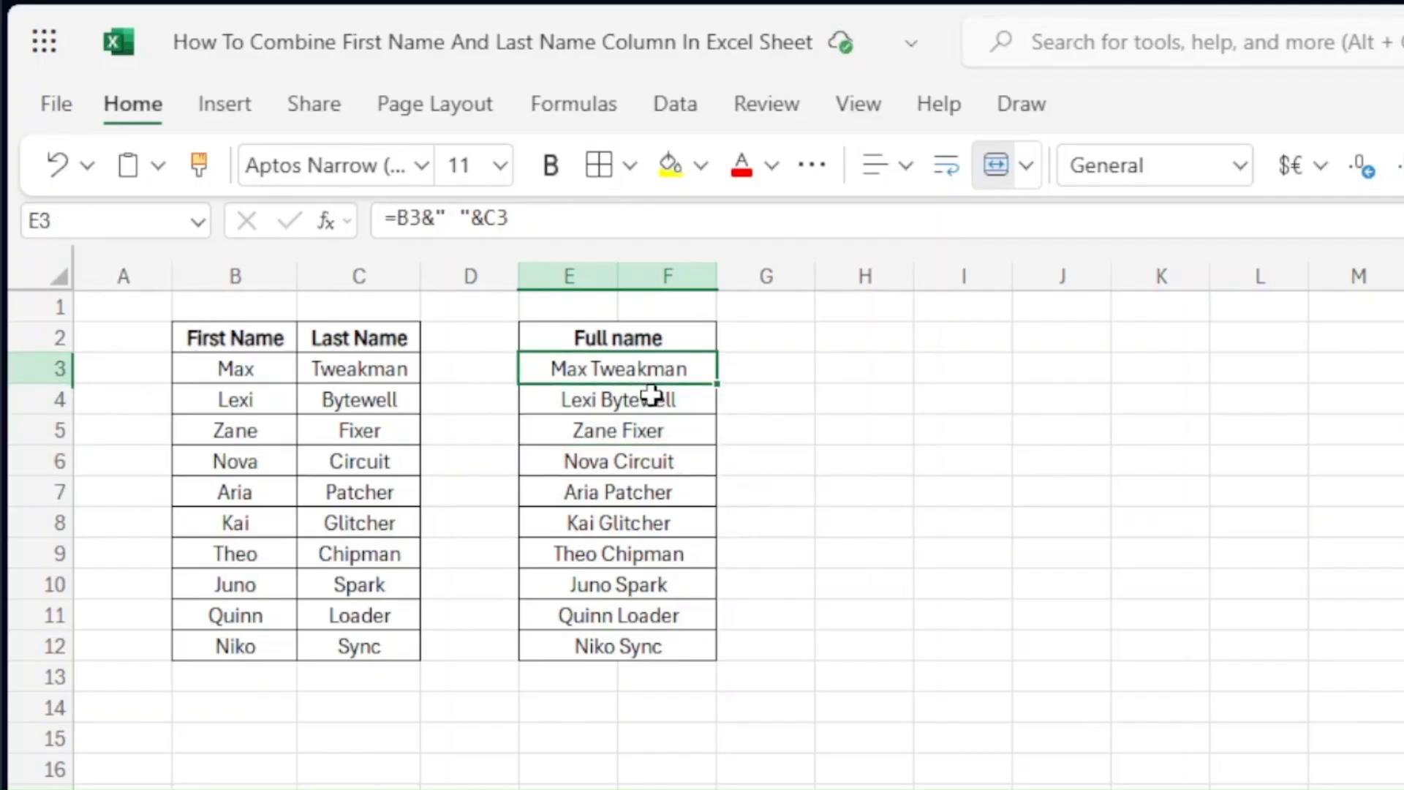
{"action": "left_click", "coordinate": [651, 395]}
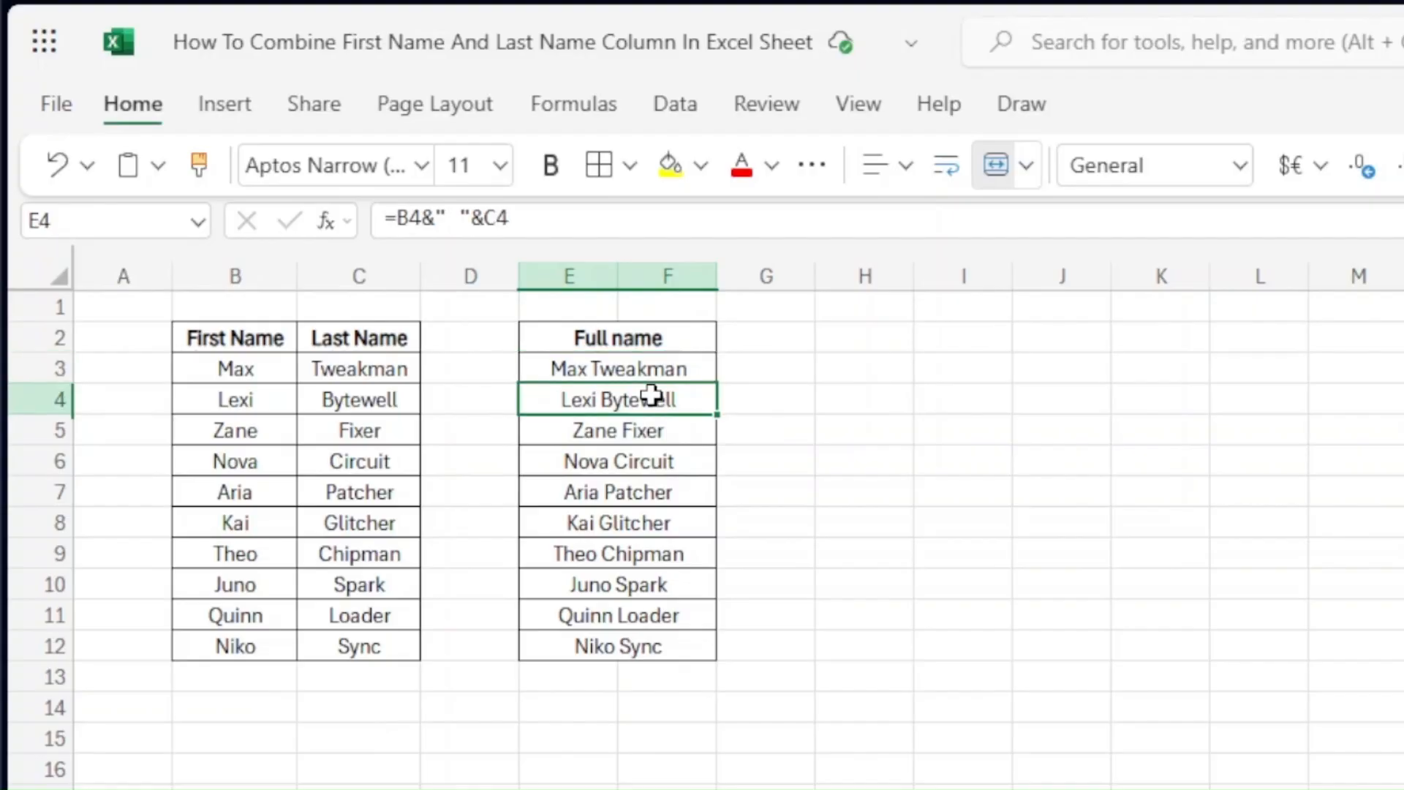
Copy the whole Full name column including its header, rows 2 to 12, and paste it starting at H2.
{"action": "key", "text": "shift+Down"}
{"action": "key", "text": "shift+Down"}
{"action": "key", "text": "shift+Down"}
{"action": "key", "text": "shift+Down"}
{"action": "key", "text": "shift+Down"}
{"action": "key", "text": "shift+Down"}
{"action": "key", "text": "shift+Down"}
{"action": "key", "text": "shift+Down"}
{"action": "key", "text": "shift+Down"}
{"action": "key", "text": "shift+Down"}
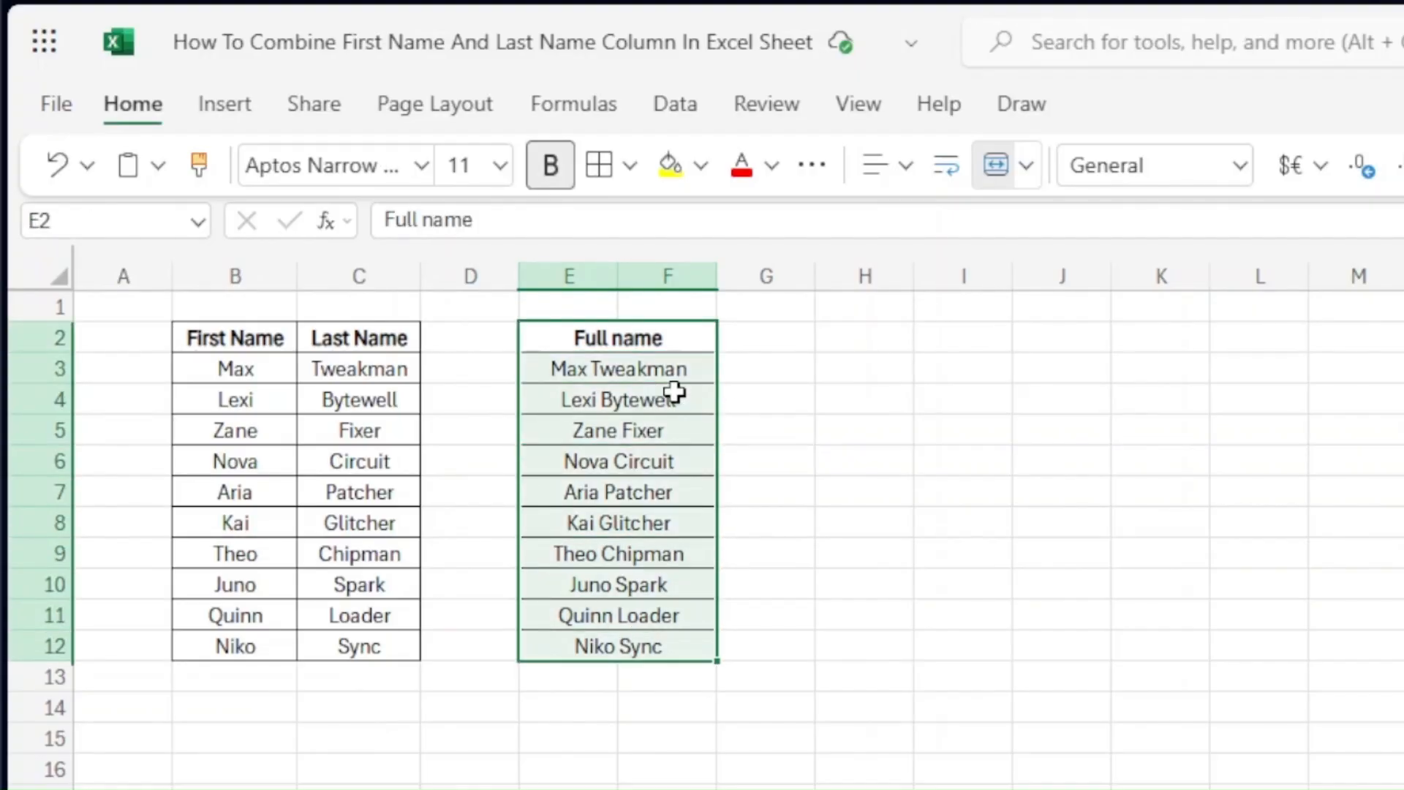
{"action": "key", "text": "ctrl+c"}
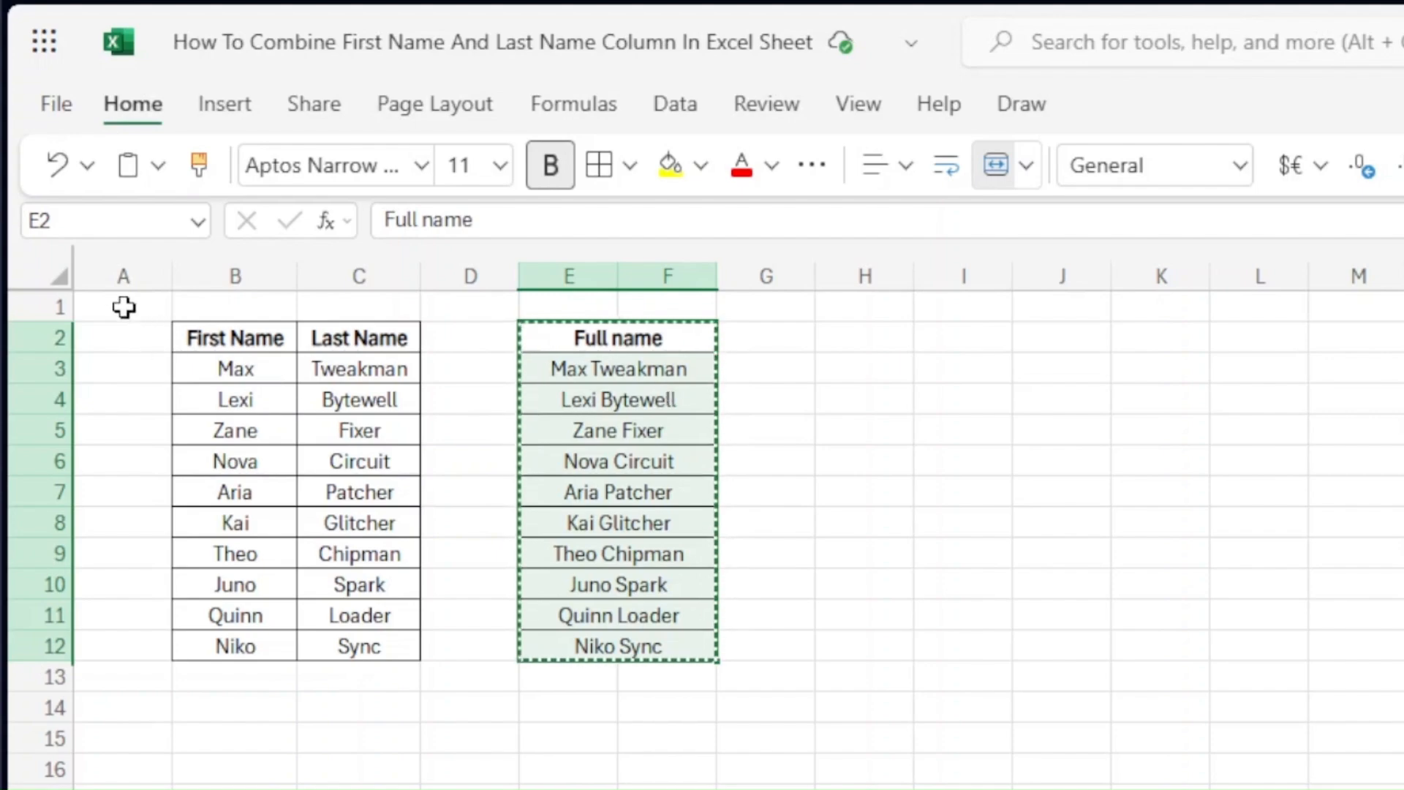
{"action": "left_click", "coordinate": [855, 335]}
{"action": "key", "text": "ctrl+v"}
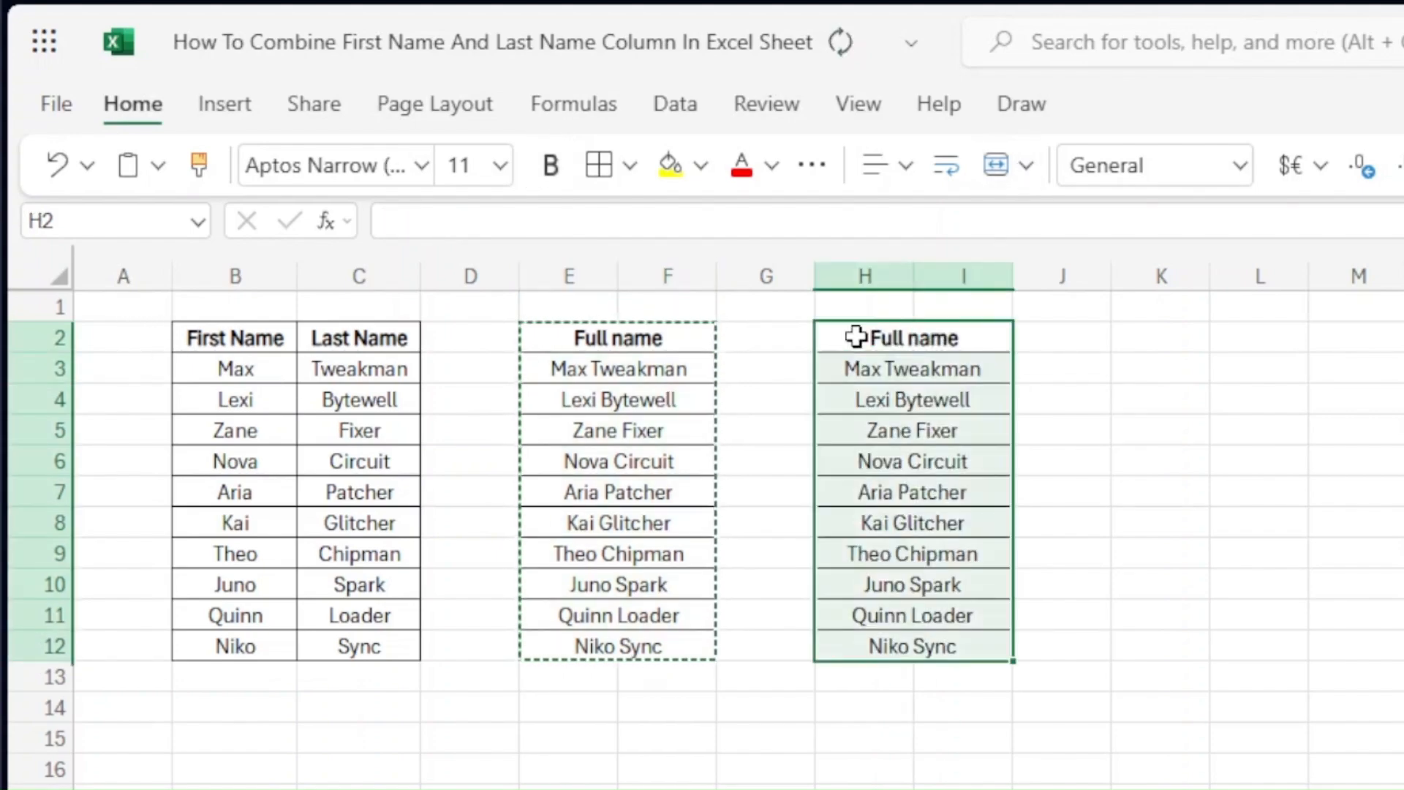
Copy the full names in rows 3 to 12 of the original Full name column, leaving out the header.
{"action": "left_click_drag", "start_coordinate": [608, 382], "coordinate": [618, 379]}
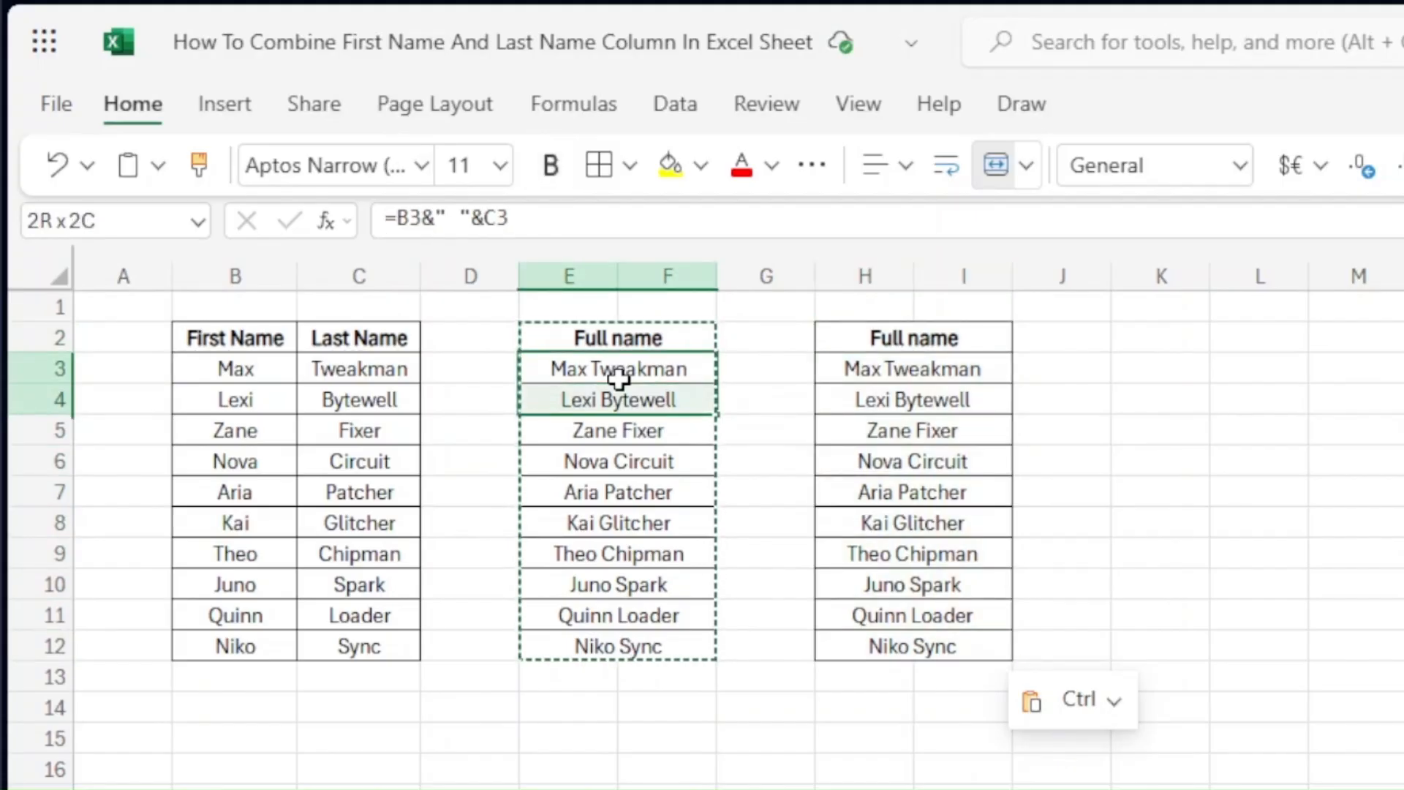
{"action": "key", "text": "shift+Down"}
{"action": "key", "text": "shift+Down"}
{"action": "key", "text": "shift+Down"}
{"action": "key", "text": "shift+Down"}
{"action": "key", "text": "shift+Down"}
{"action": "key", "text": "shift+Down"}
{"action": "key", "text": "shift+Down"}
{"action": "key", "text": "shift+Down"}
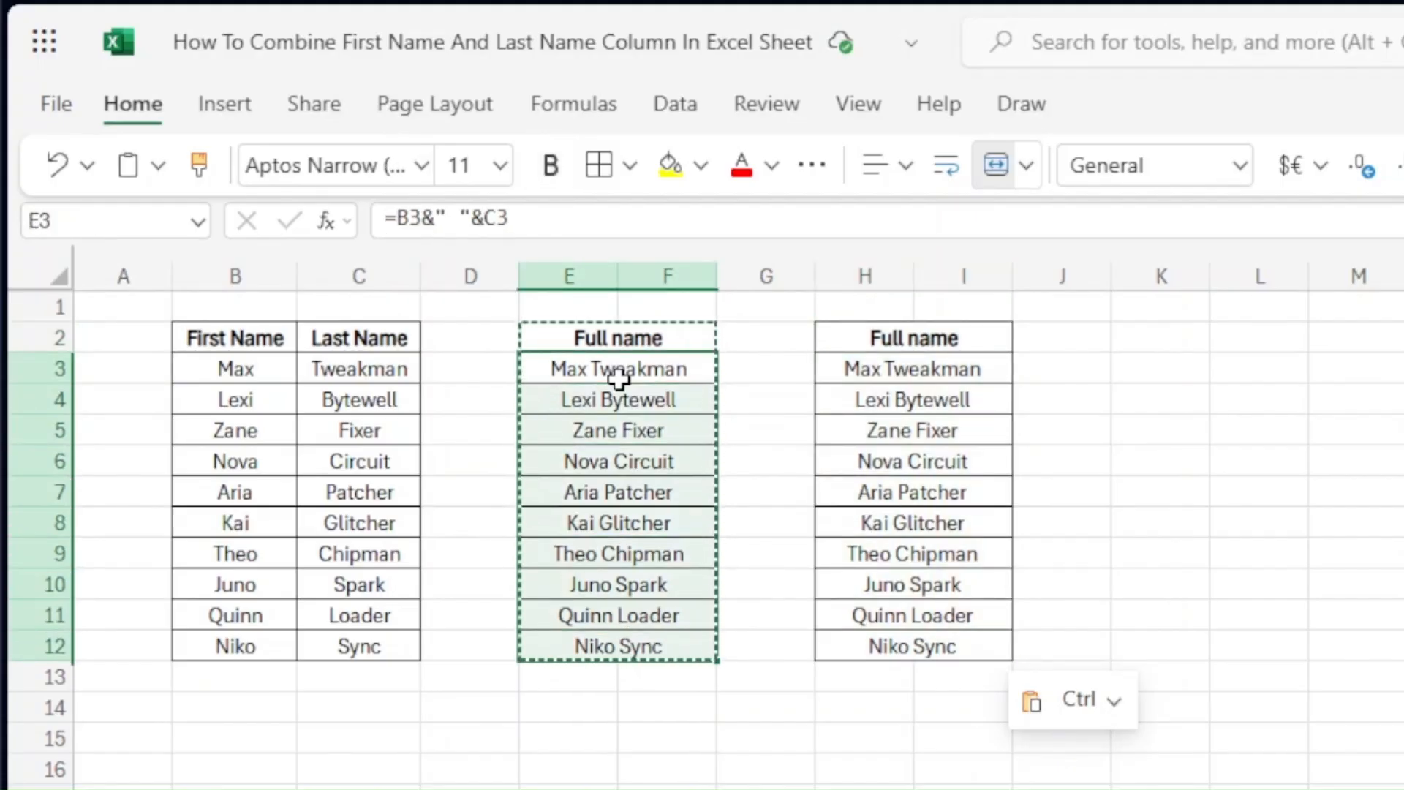
{"action": "key", "text": "ctrl+c"}
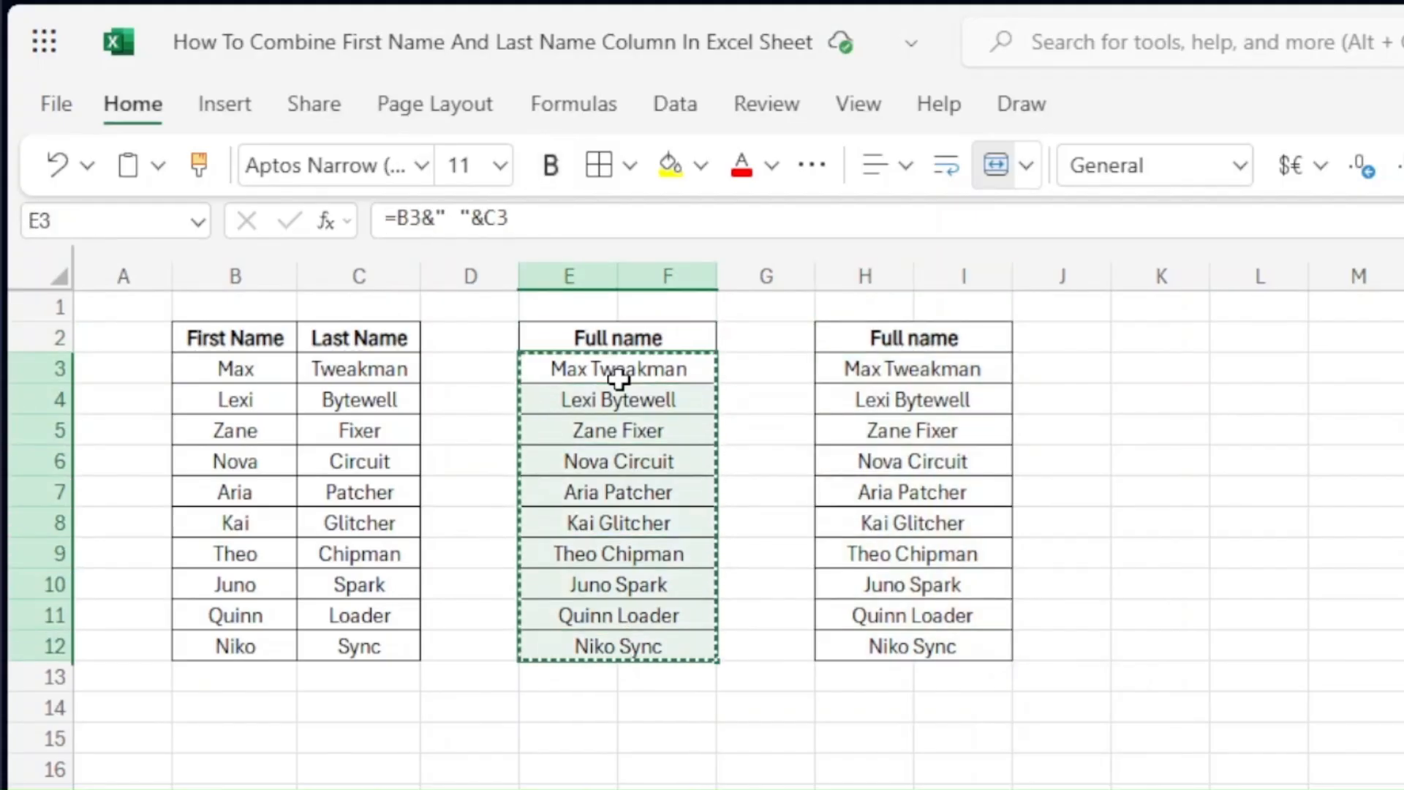
Paste the copied names as values only over rows 3 to 12 of the Full name column in H, and check the content of H3.
{"action": "left_click", "coordinate": [951, 375]}
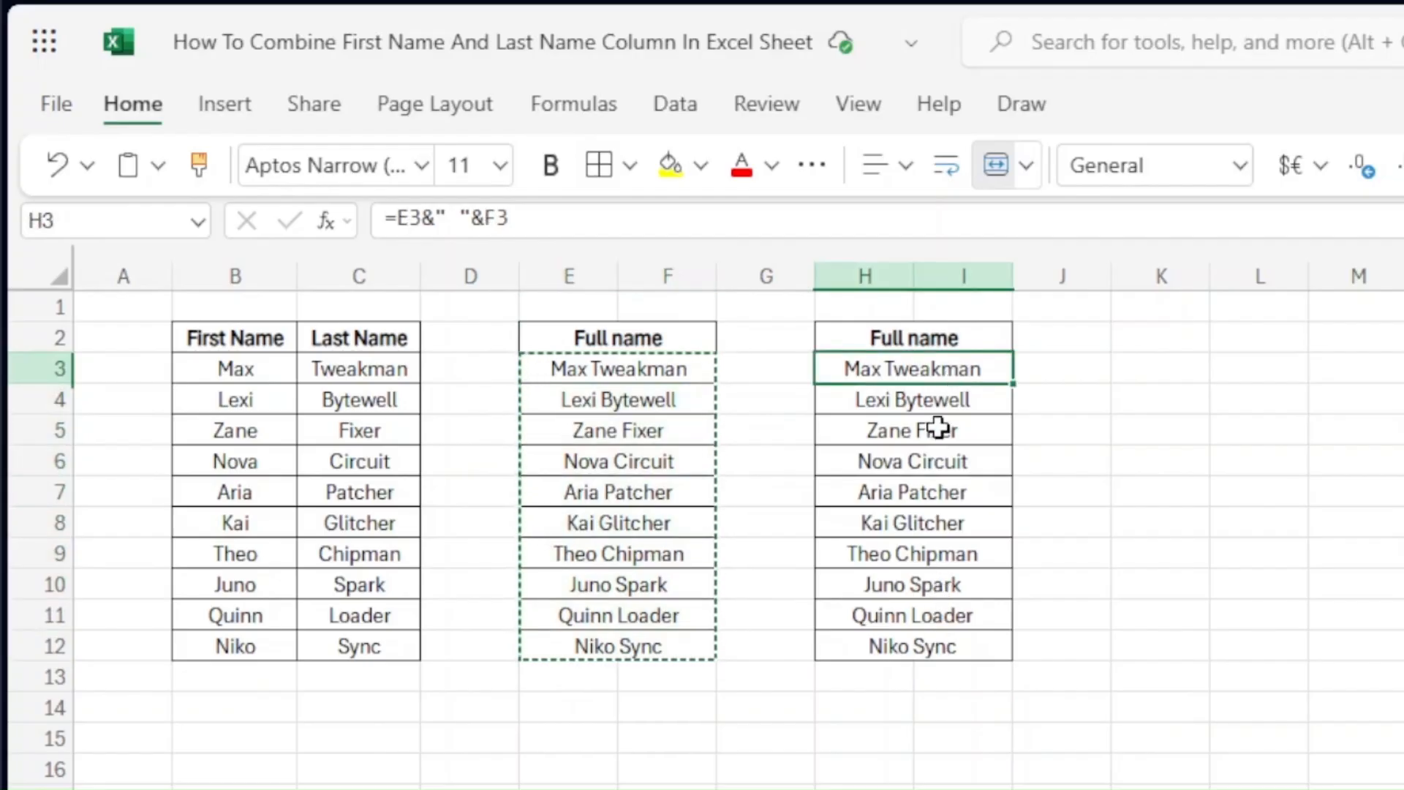
{"action": "left_click", "coordinate": [965, 649], "text": "shift"}
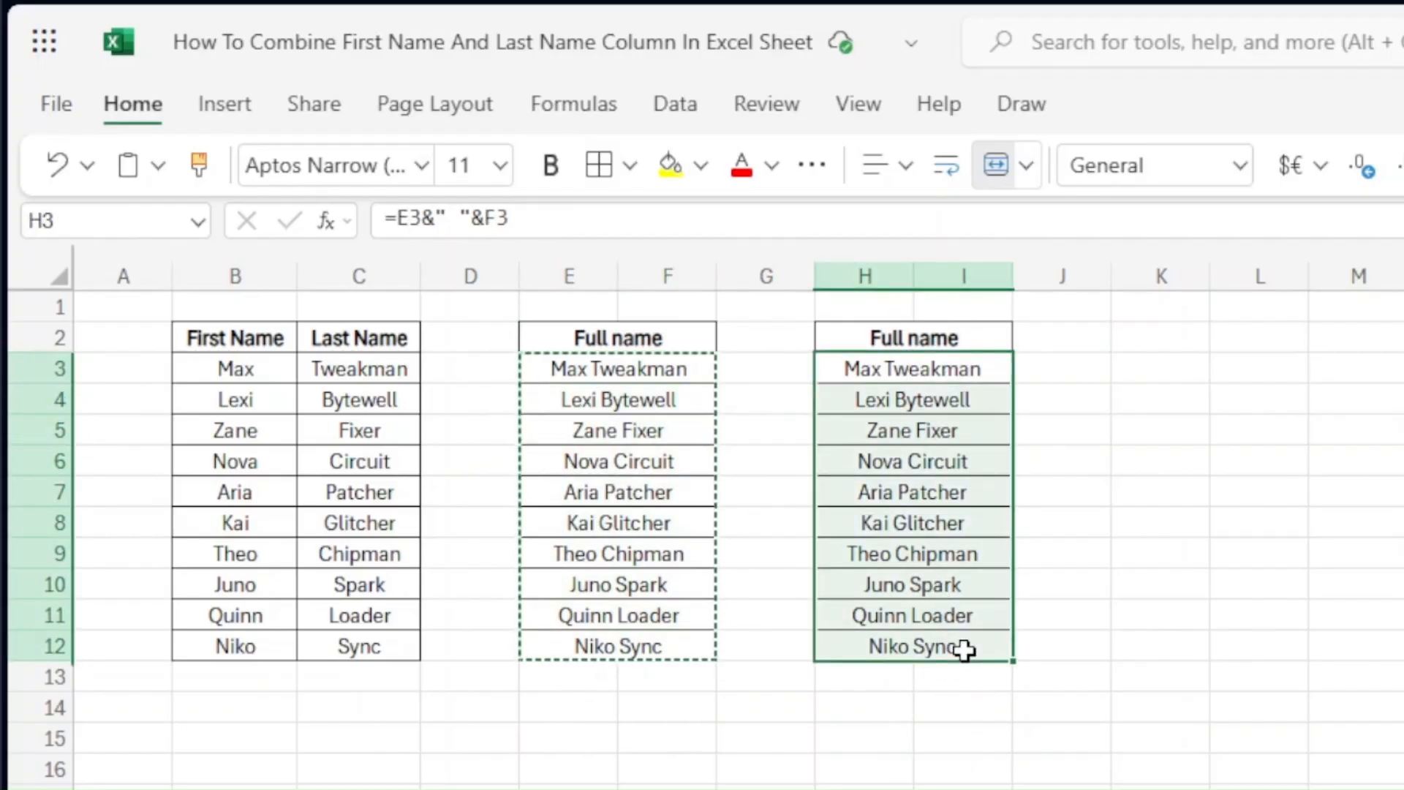
{"action": "right_click", "coordinate": [965, 649]}
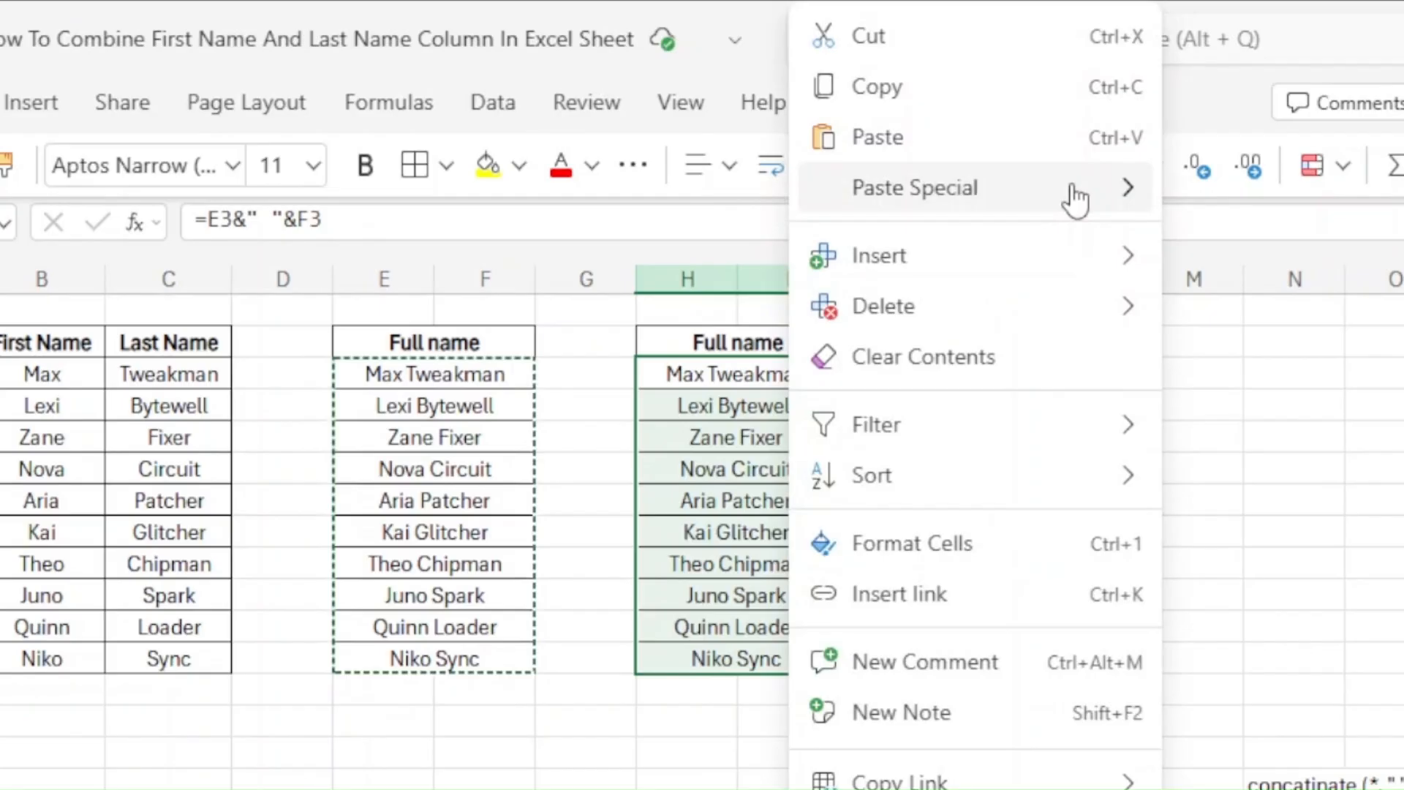
{"action": "mouse_move", "coordinate": [1254, 197]}
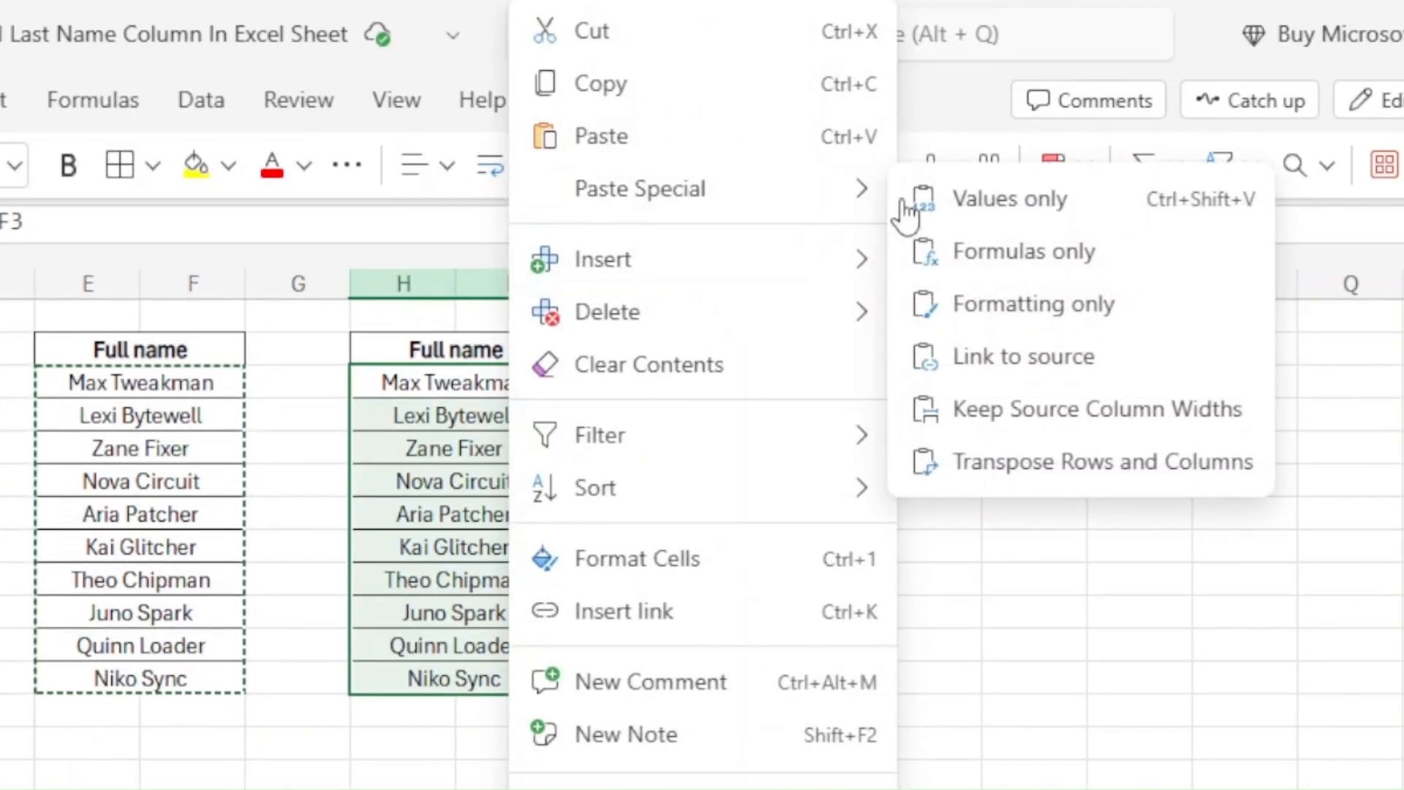
{"action": "left_click", "coordinate": [994, 212]}
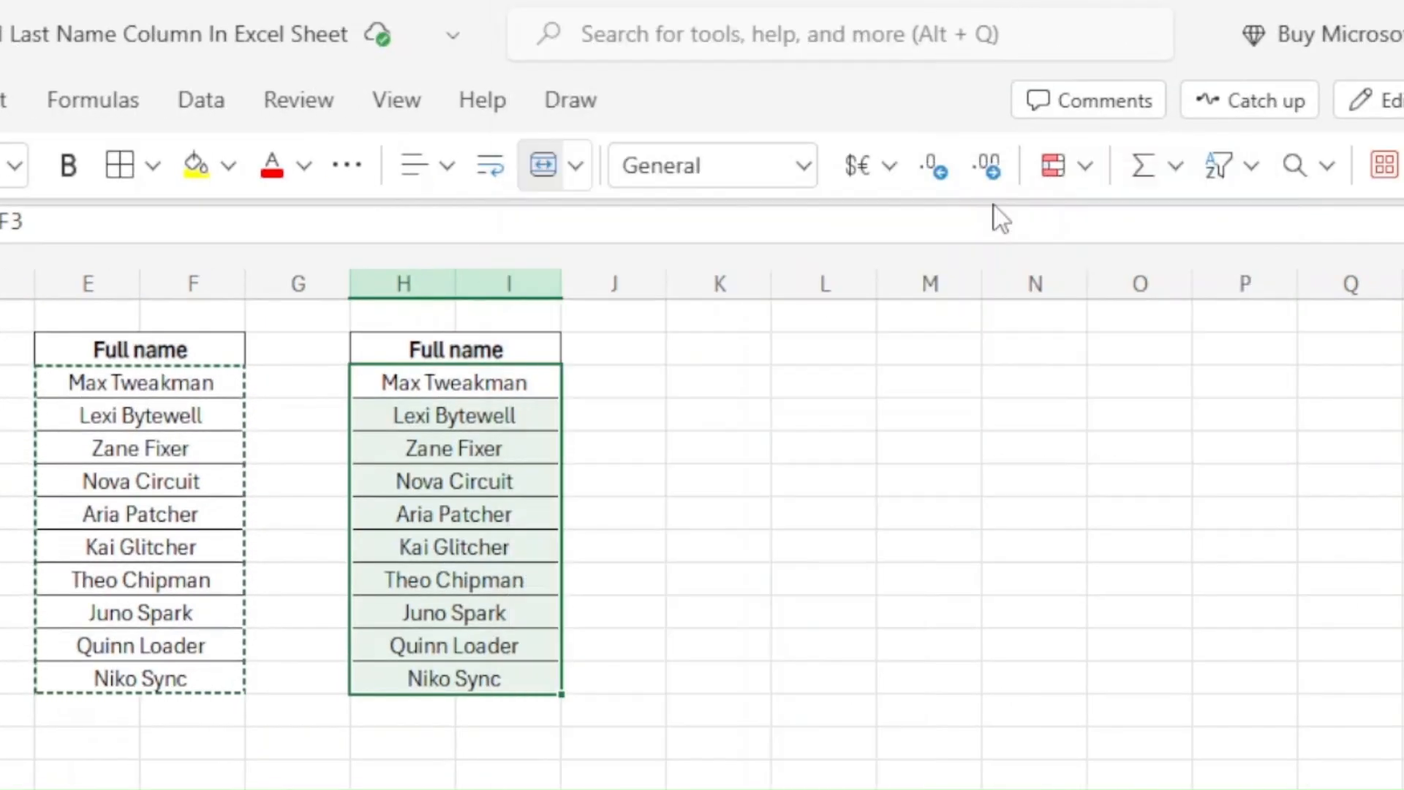
{"action": "left_click", "coordinate": [468, 378]}
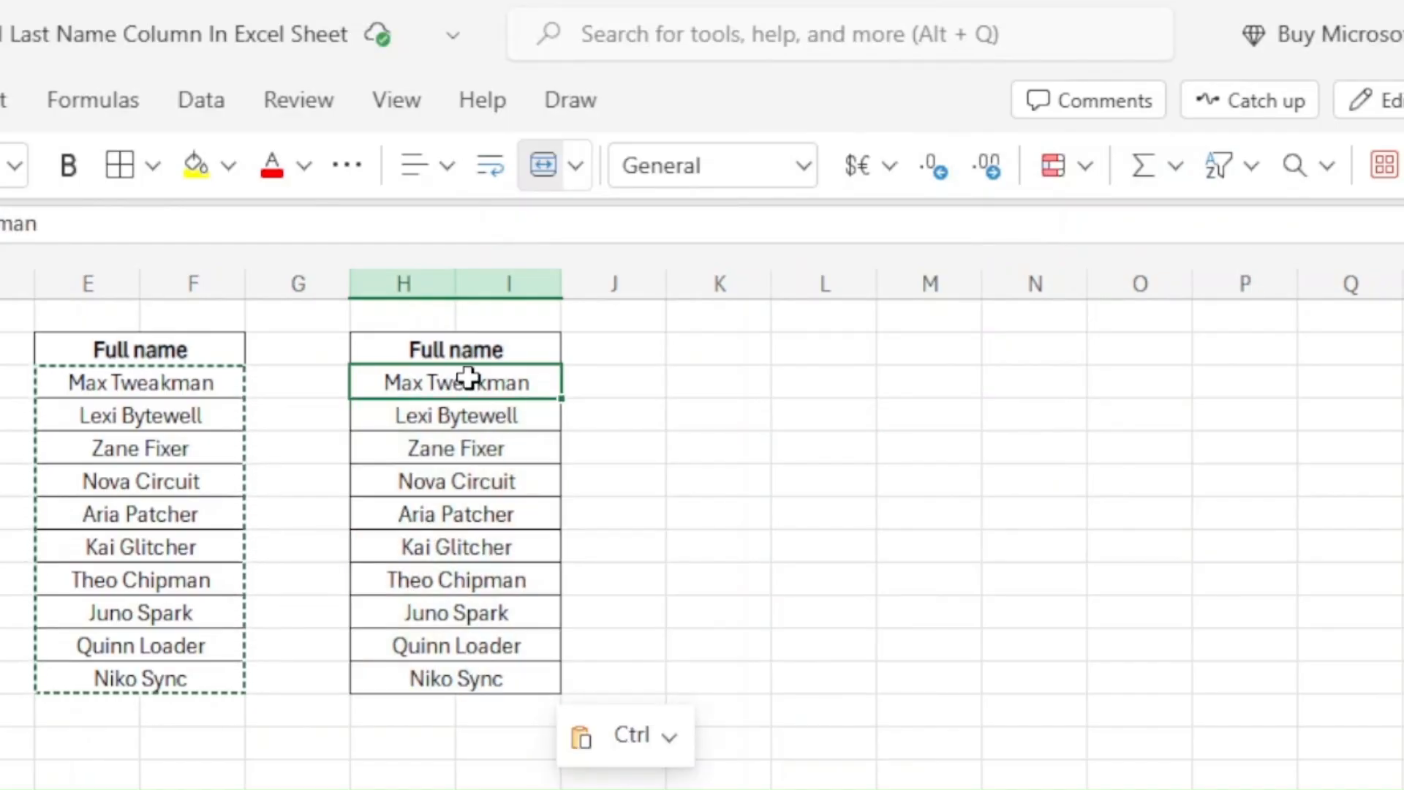
{"action": "key", "text": "Up"}
{"action": "key", "text": "Left"}
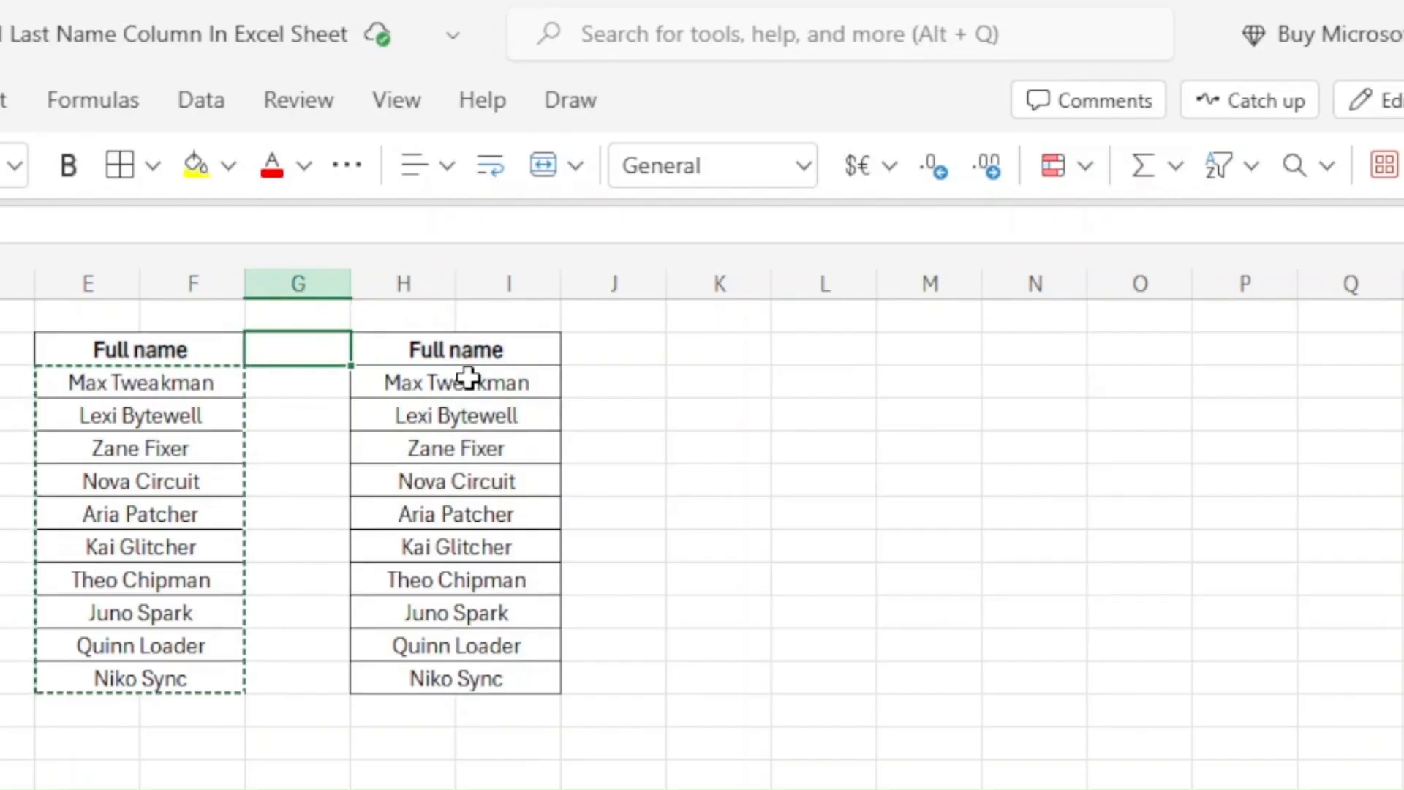
{"action": "left_click", "coordinate": [468, 378]}
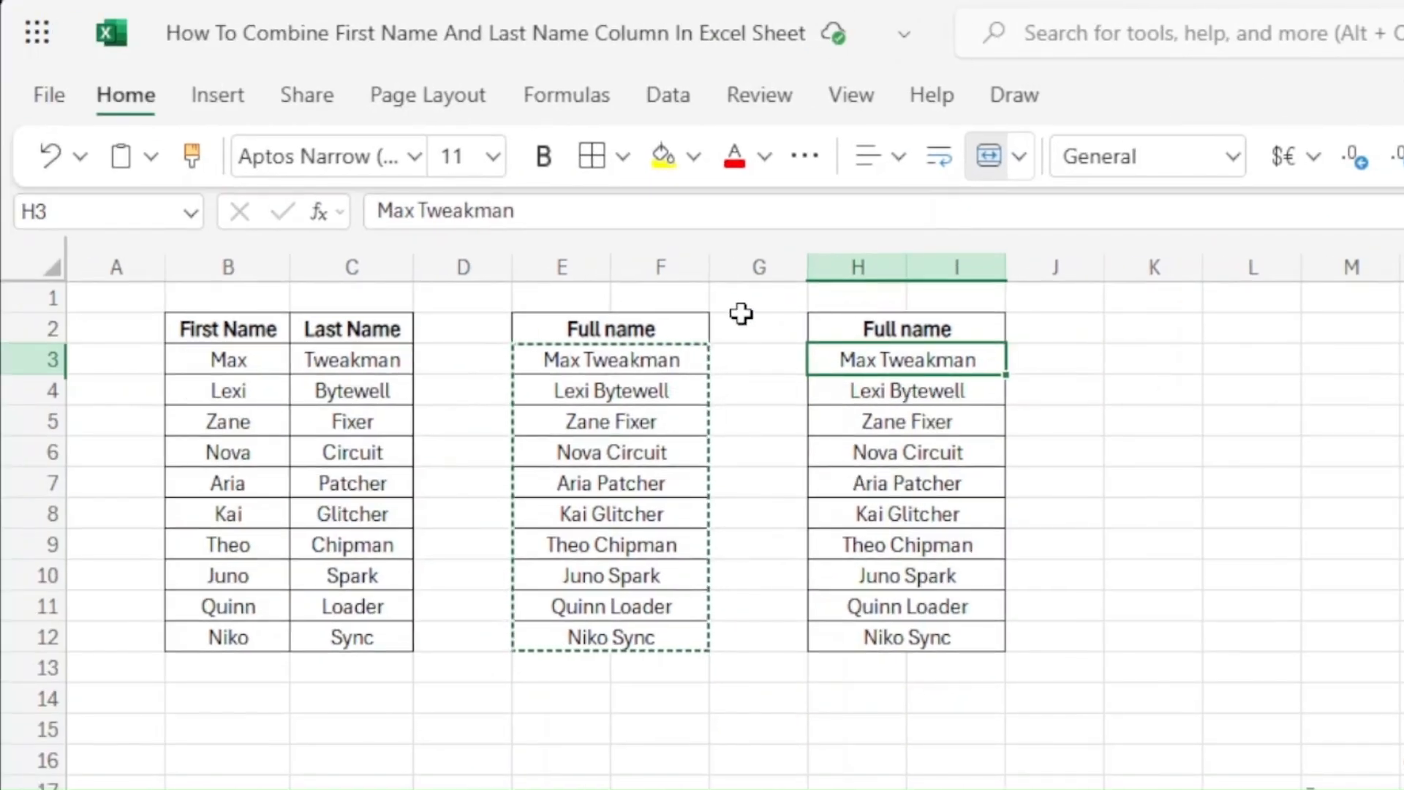
Delete columns A to F, which hold the First Name, Last Name and formula-based Full name columns.
{"action": "left_click", "coordinate": [650, 292]}
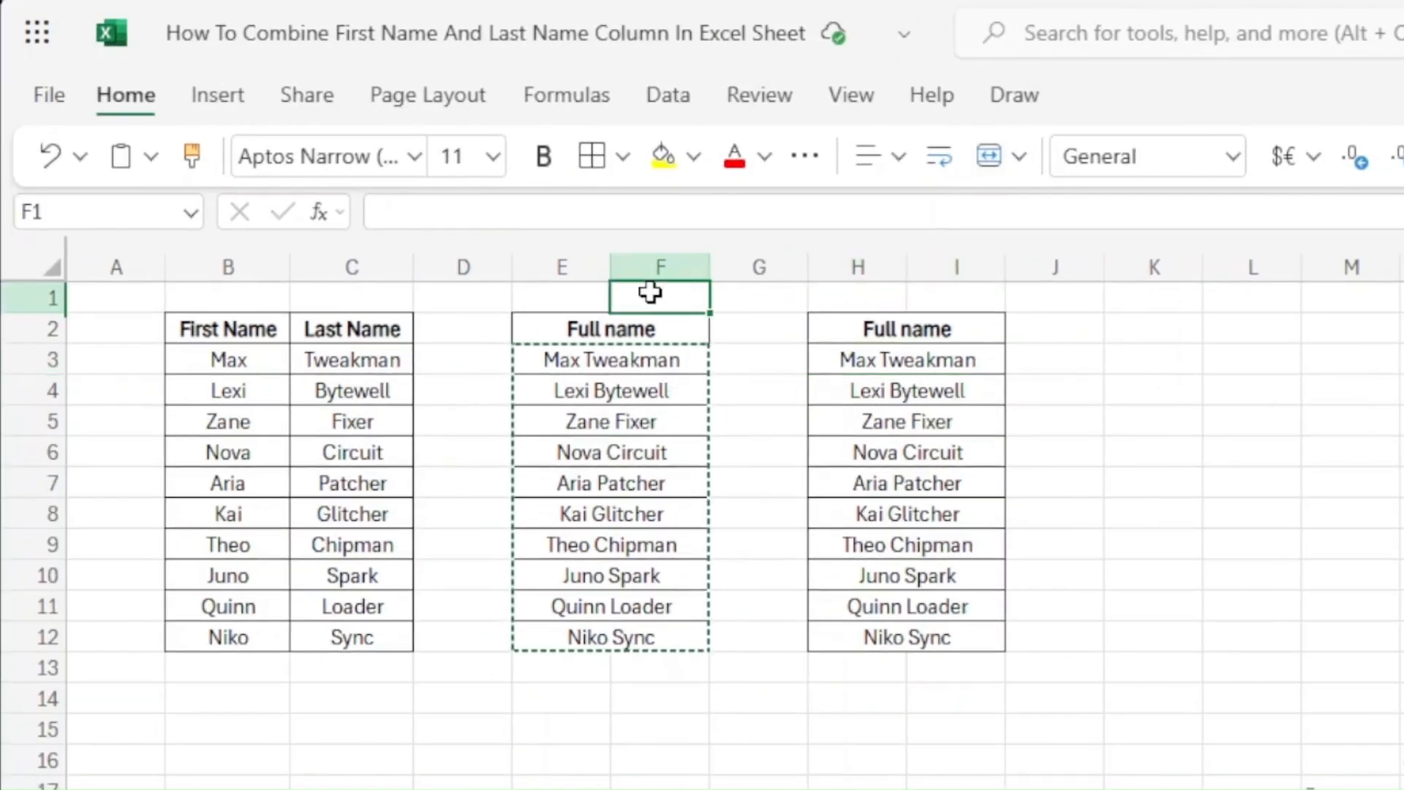
{"action": "left_click", "coordinate": [662, 265]}
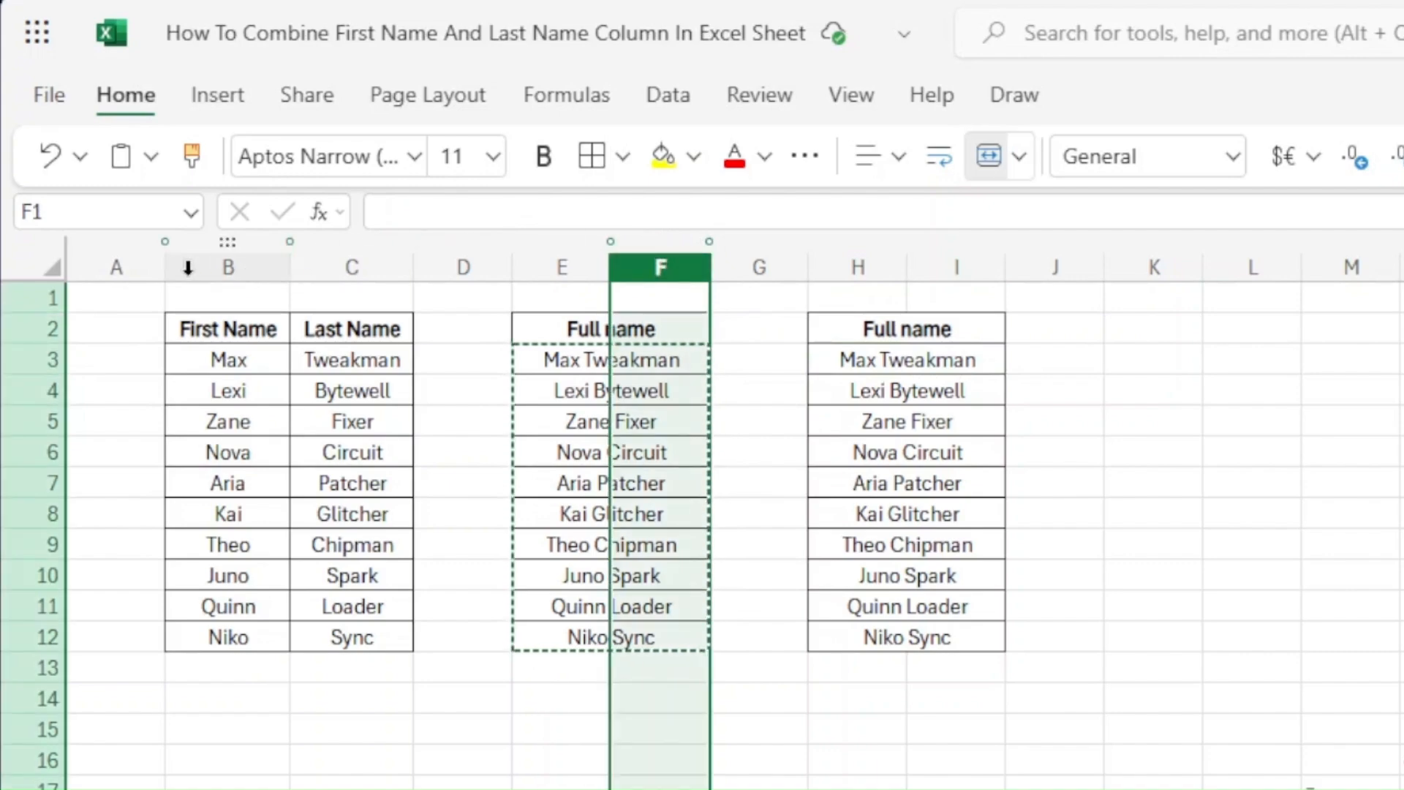
{"action": "left_click", "coordinate": [121, 267], "text": "shift"}
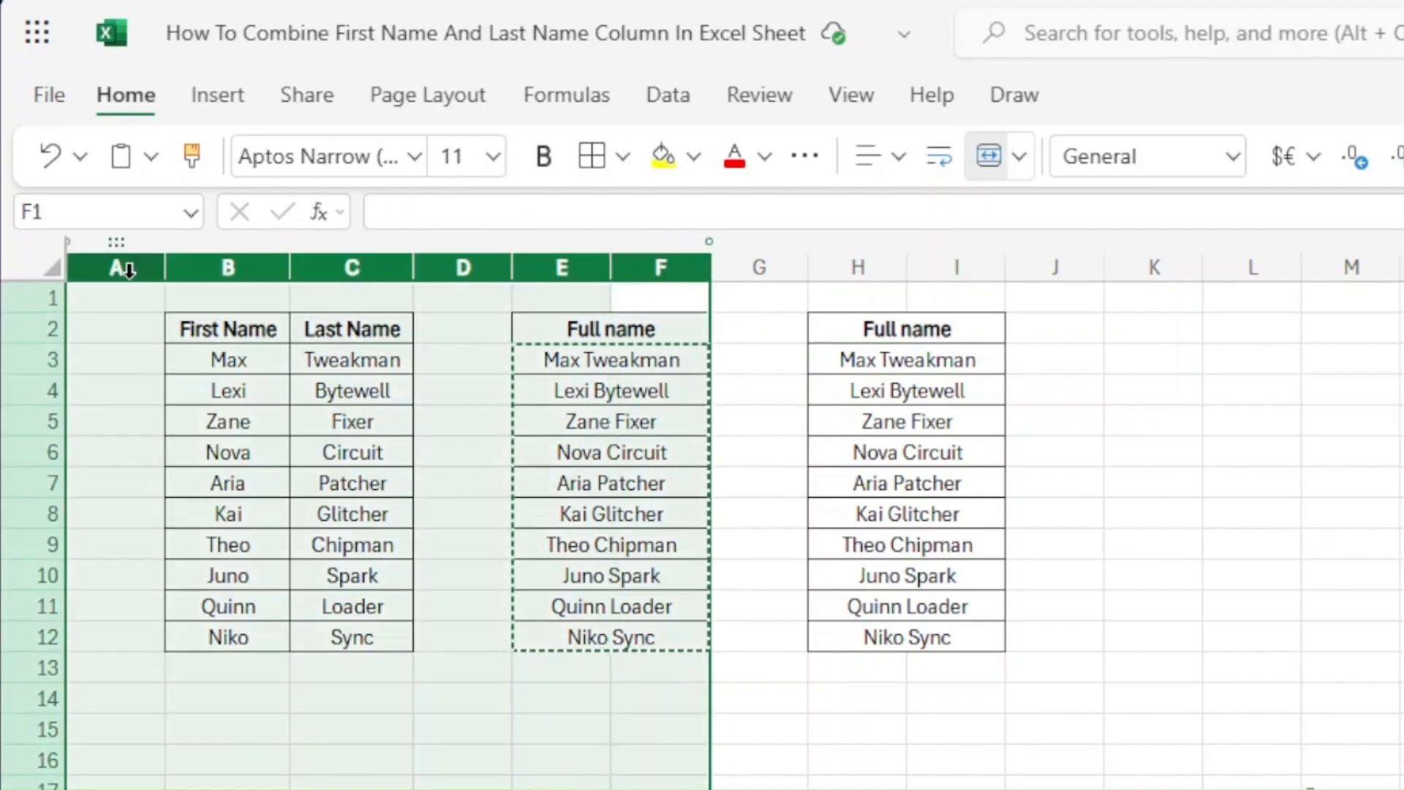
{"action": "right_click", "coordinate": [533, 268]}
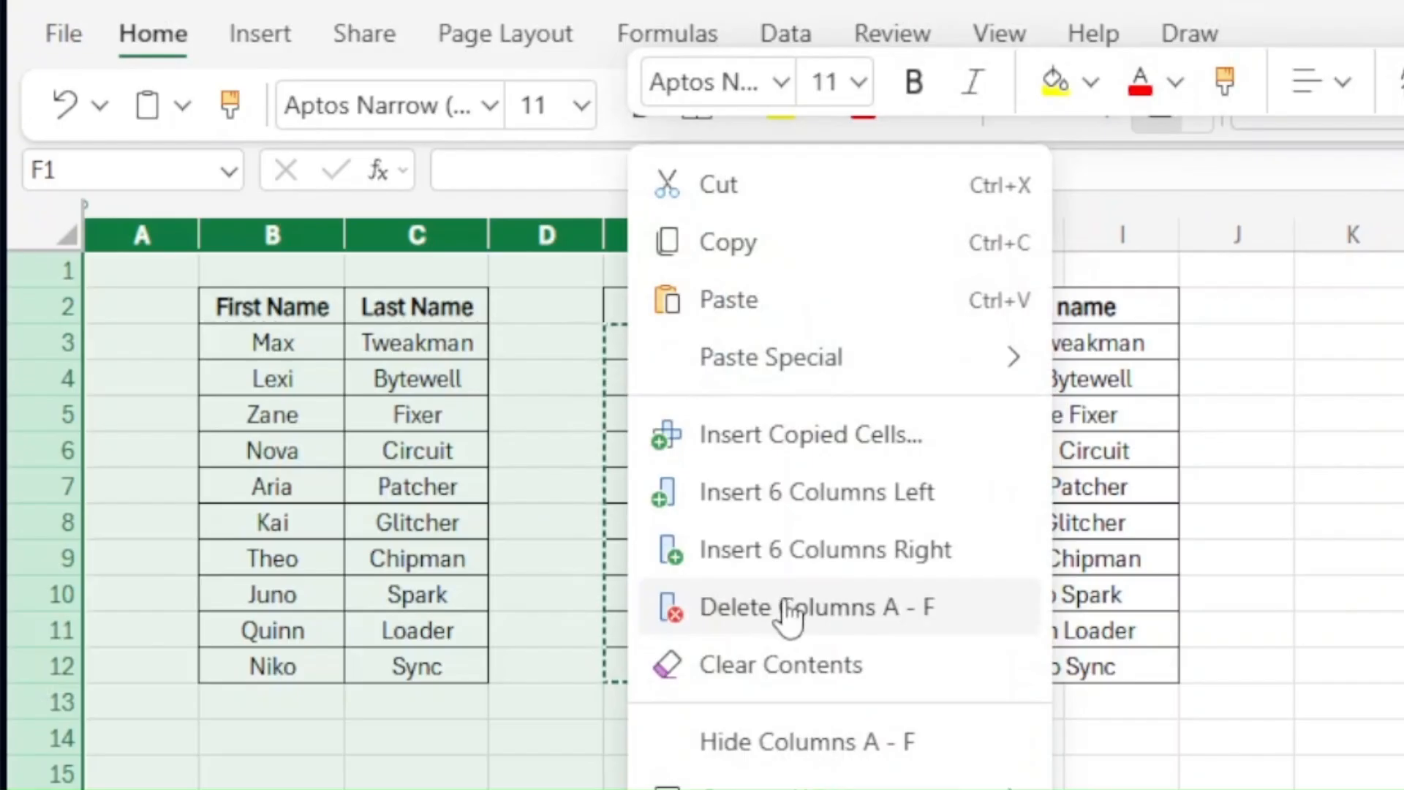
{"action": "left_click", "coordinate": [788, 610]}
{"action": "left_click", "coordinate": [633, 589]}
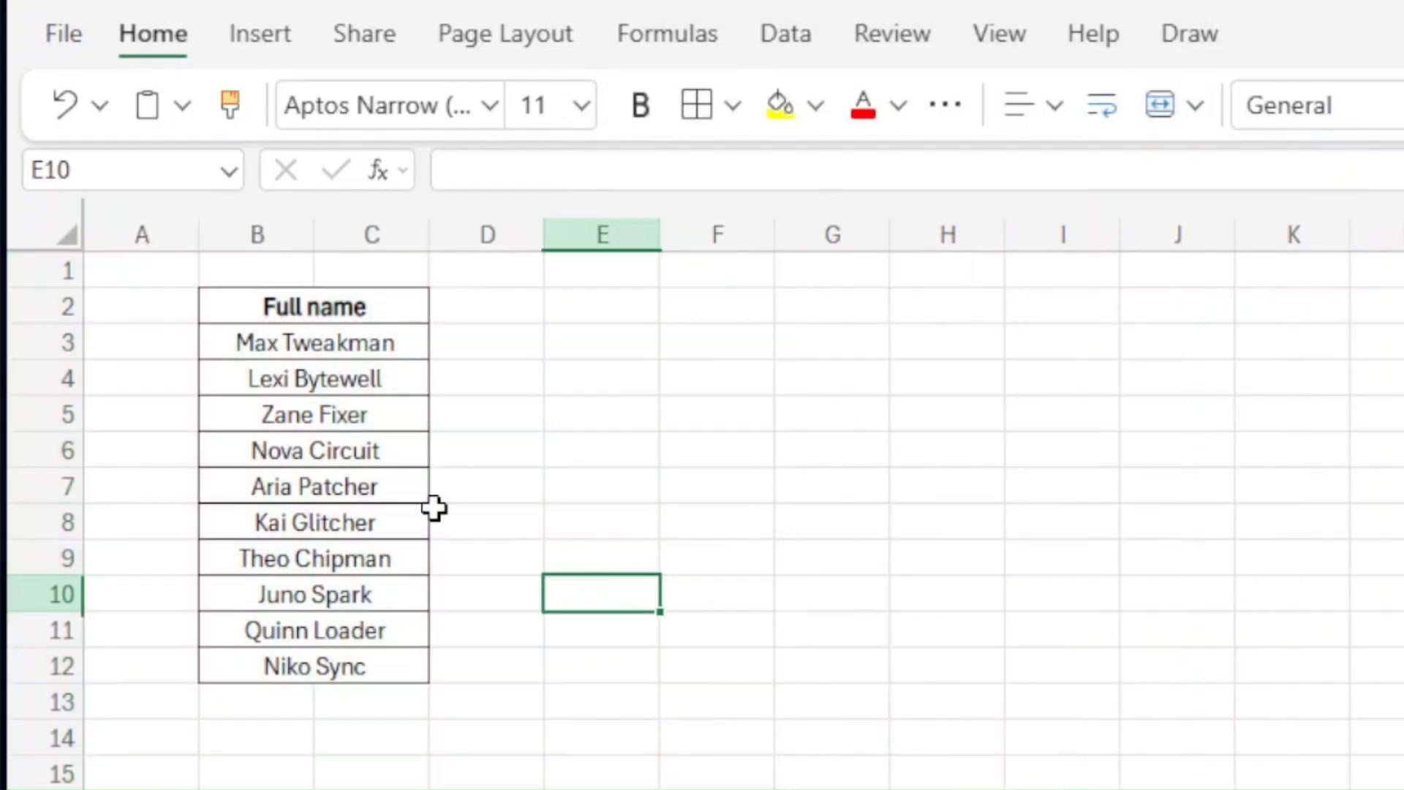